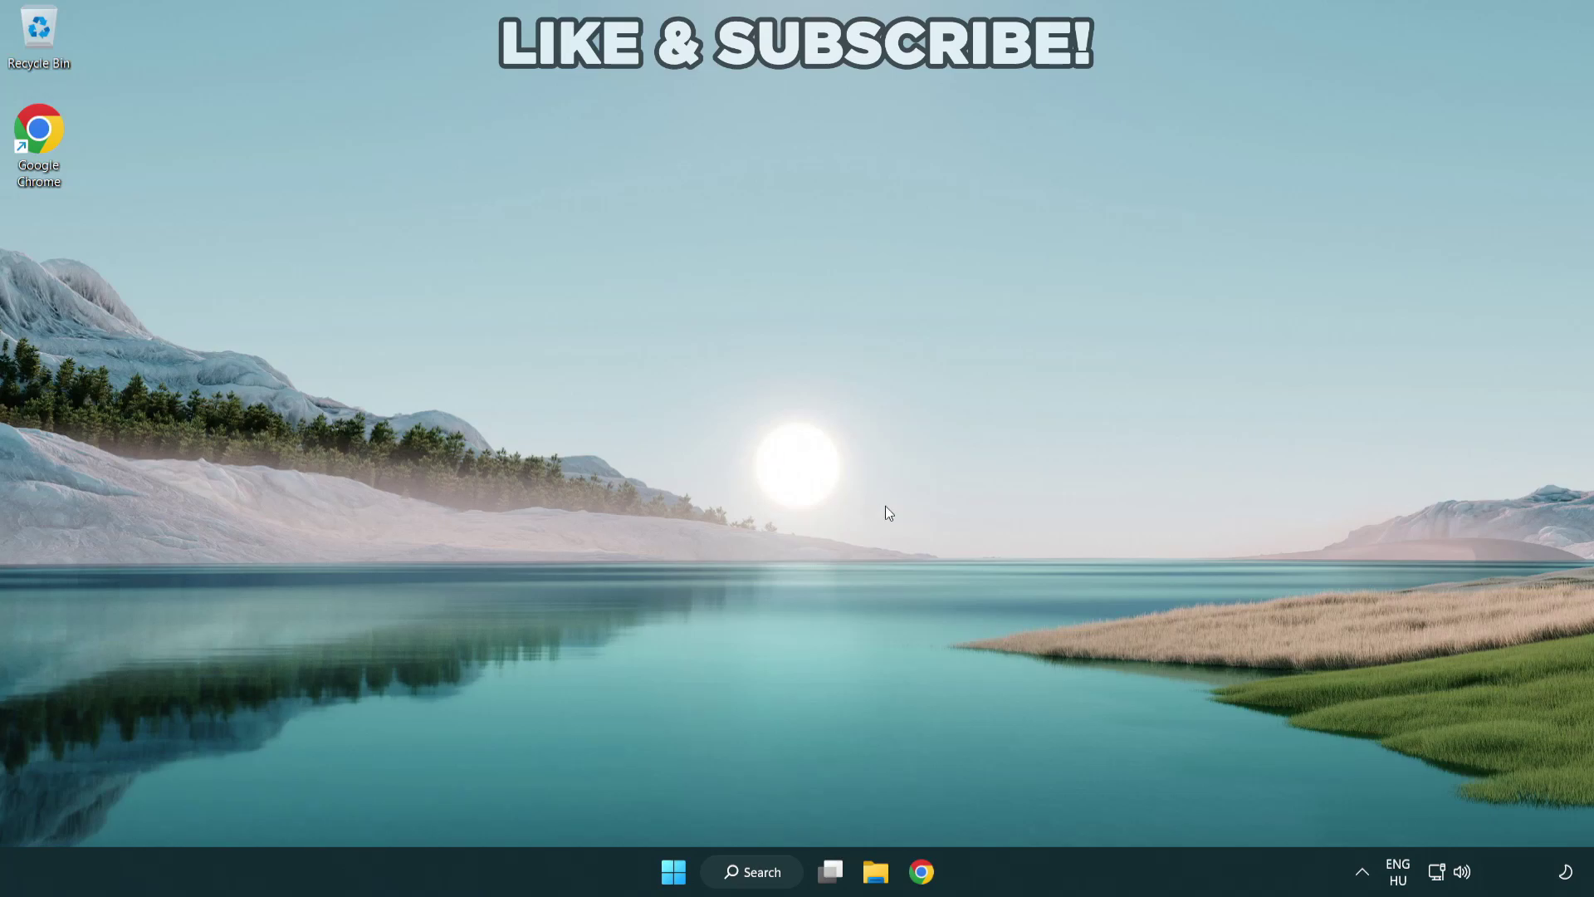
Switch the Quick Settings audio output to Speakers (High Definition Audio Device)
left_click(1462, 872)
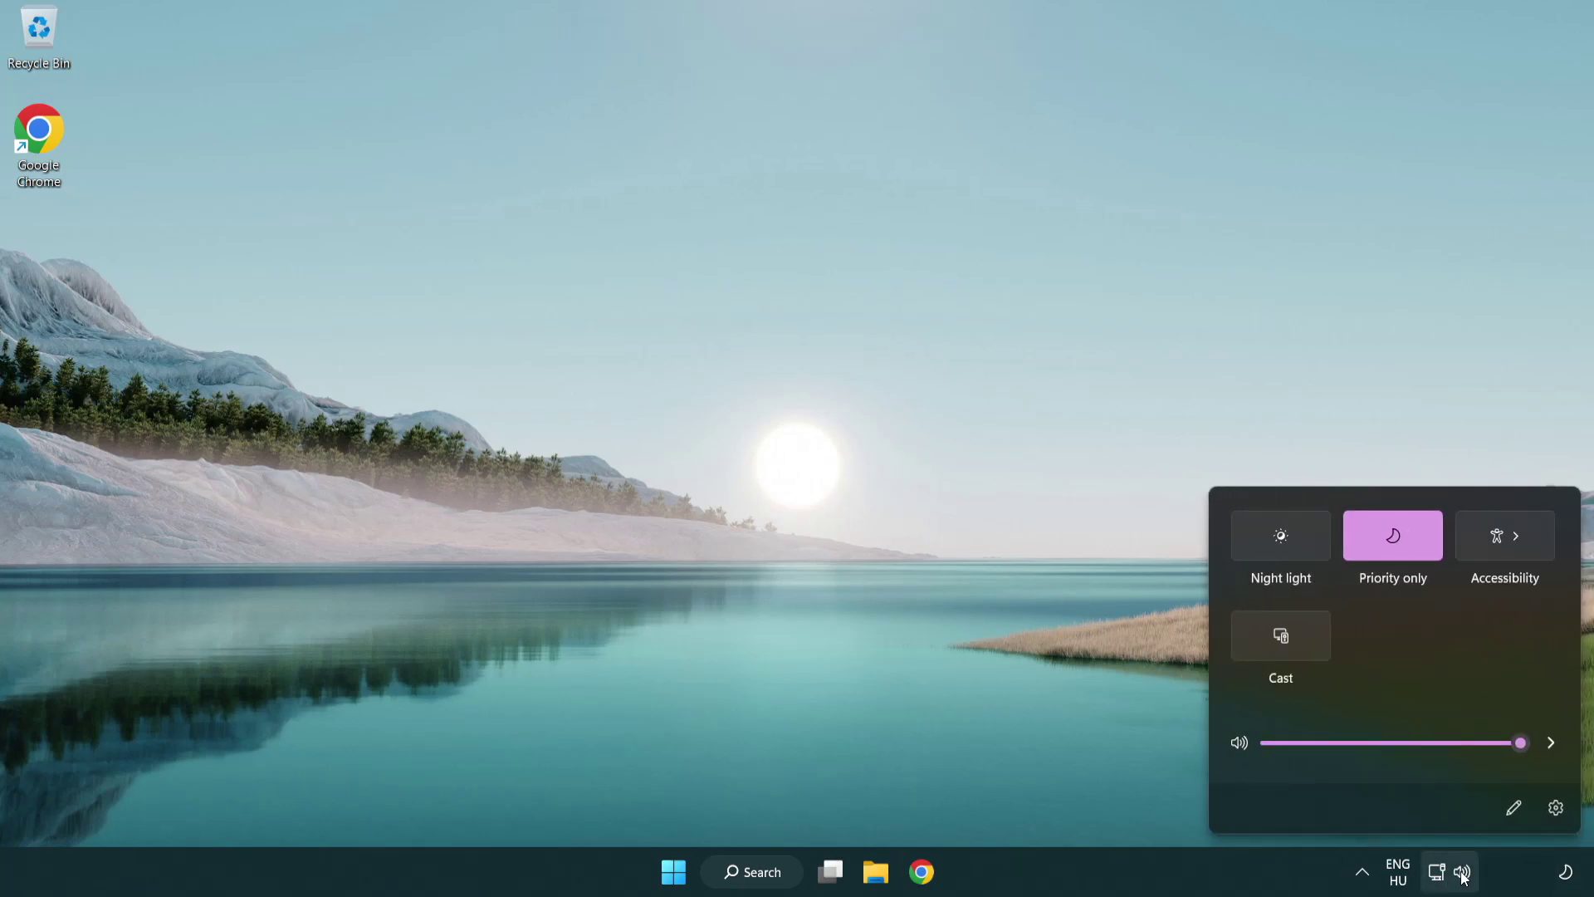
left_click(1550, 742)
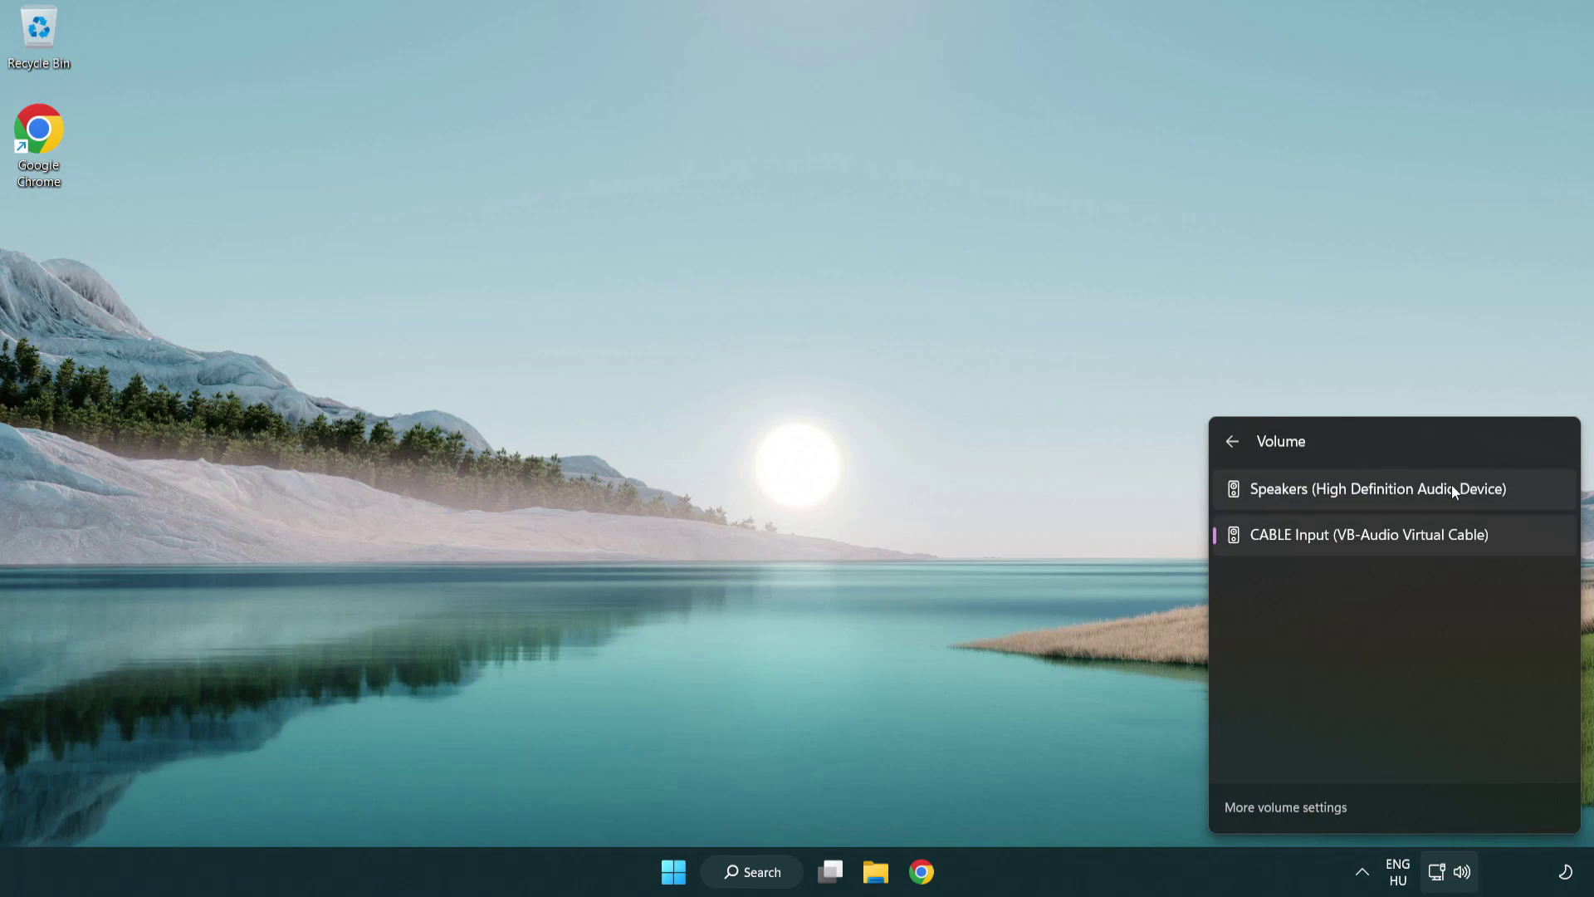
left_click(1529, 492)
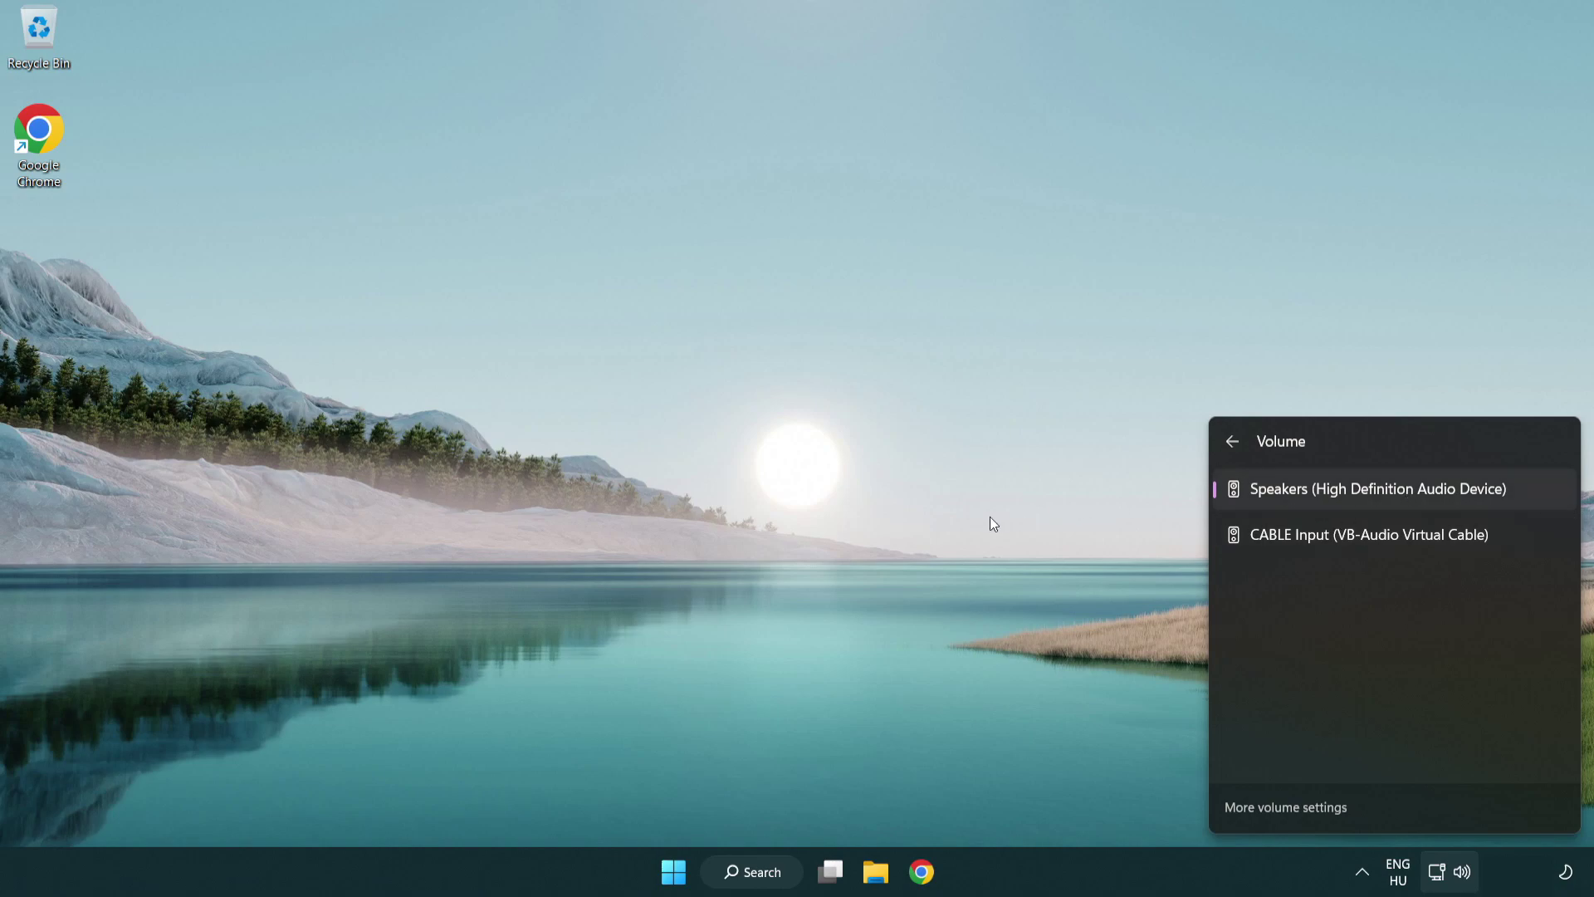
Reset sound devices and app volumes with the Volume mixer's Reset button, then close Settings
left_click(869, 491)
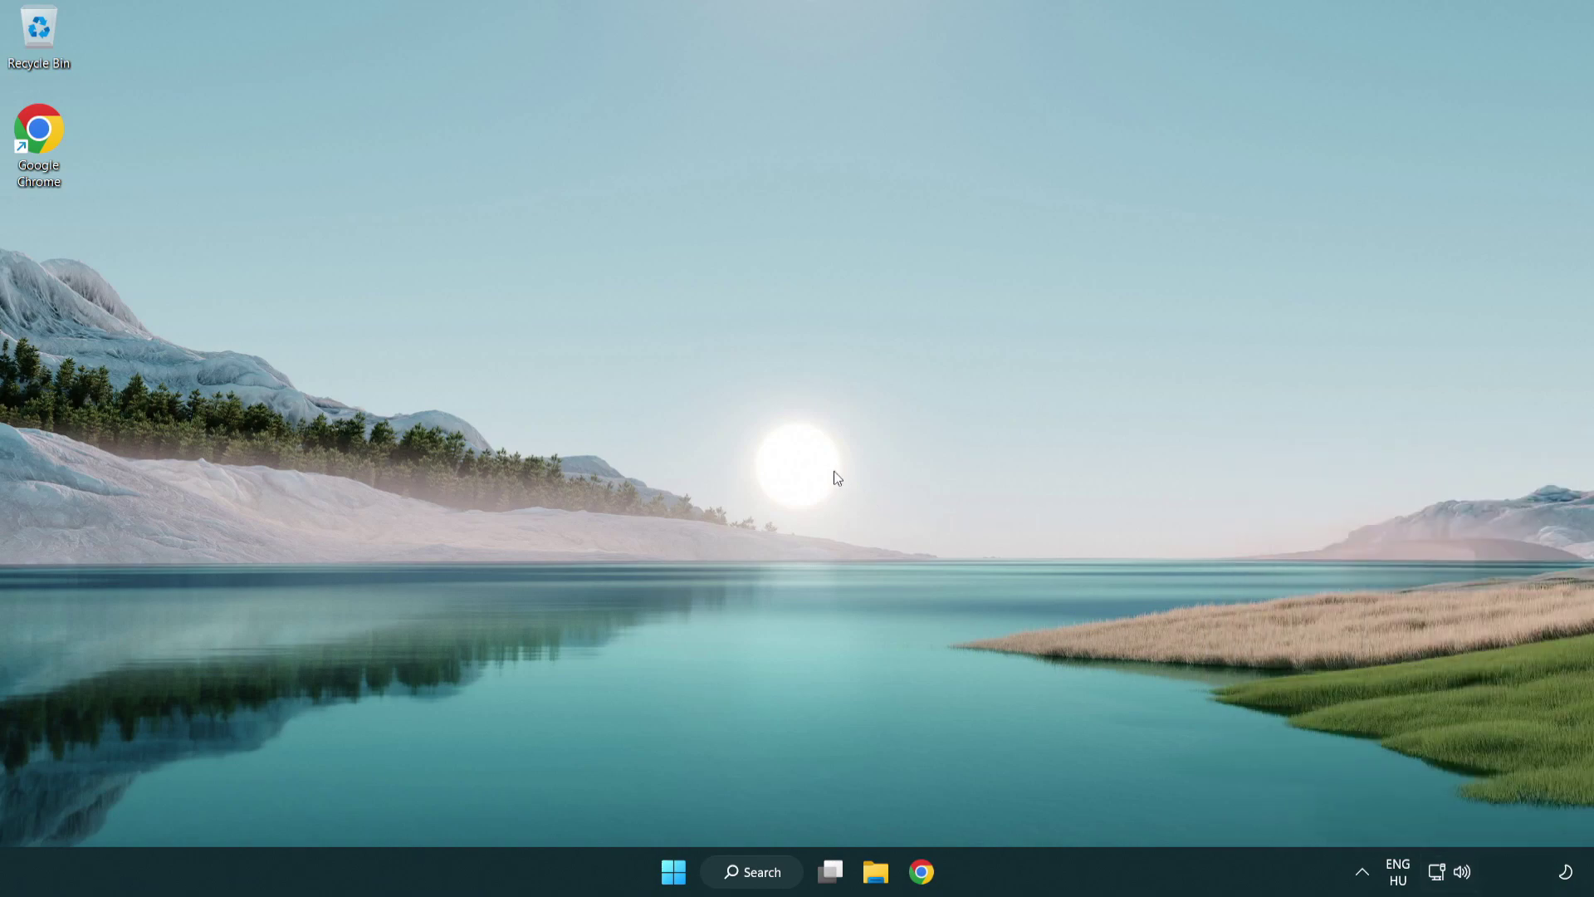
right_click(1462, 872)
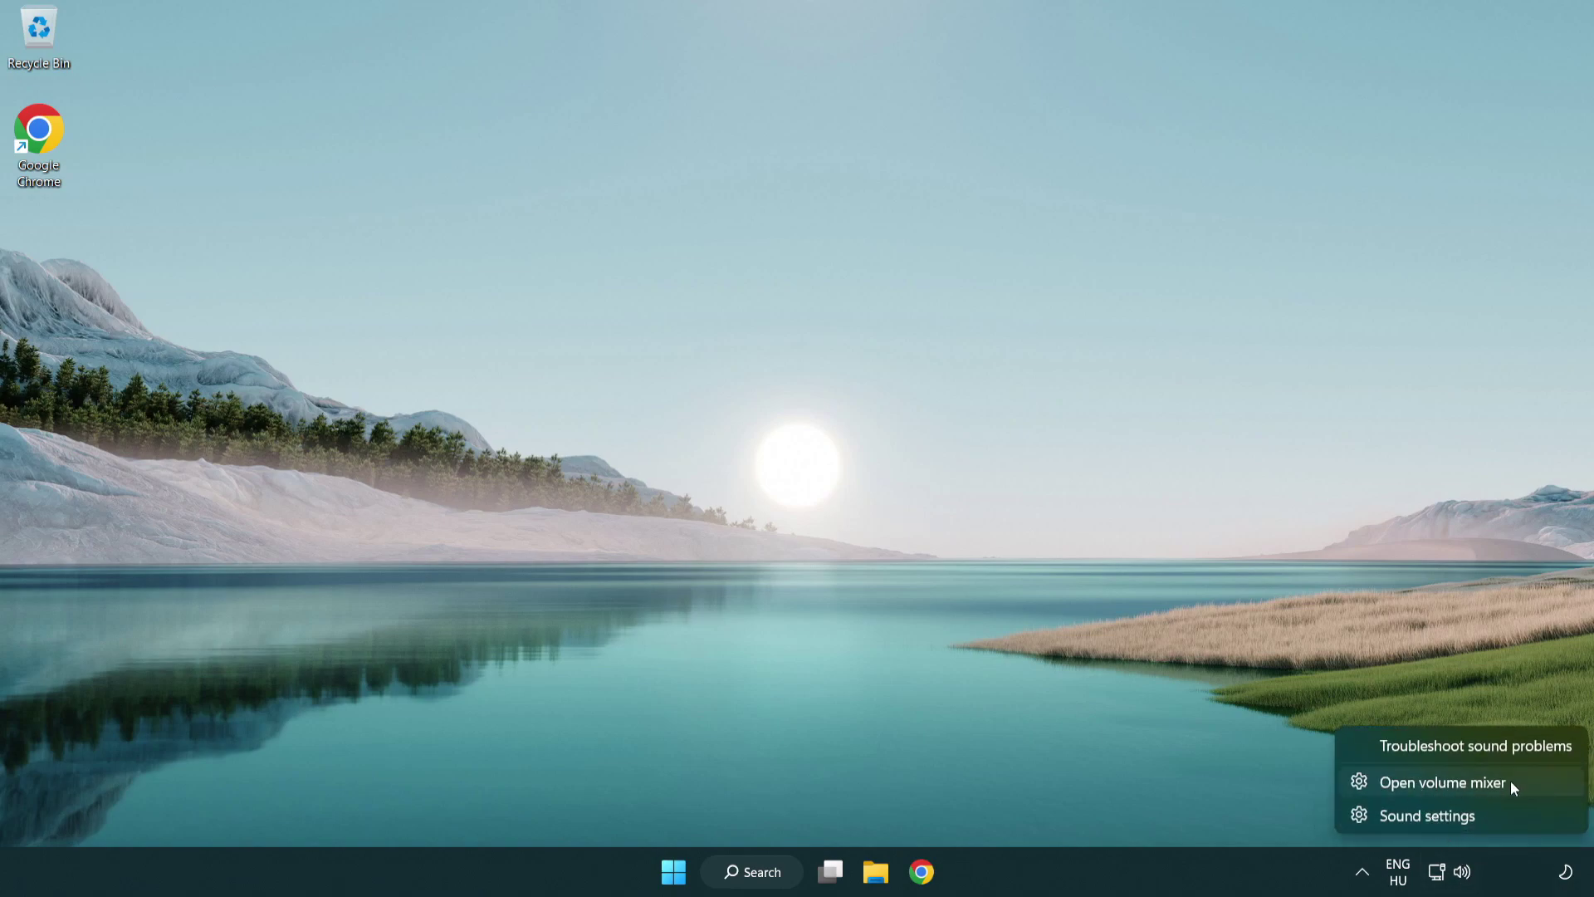
left_click(1536, 781)
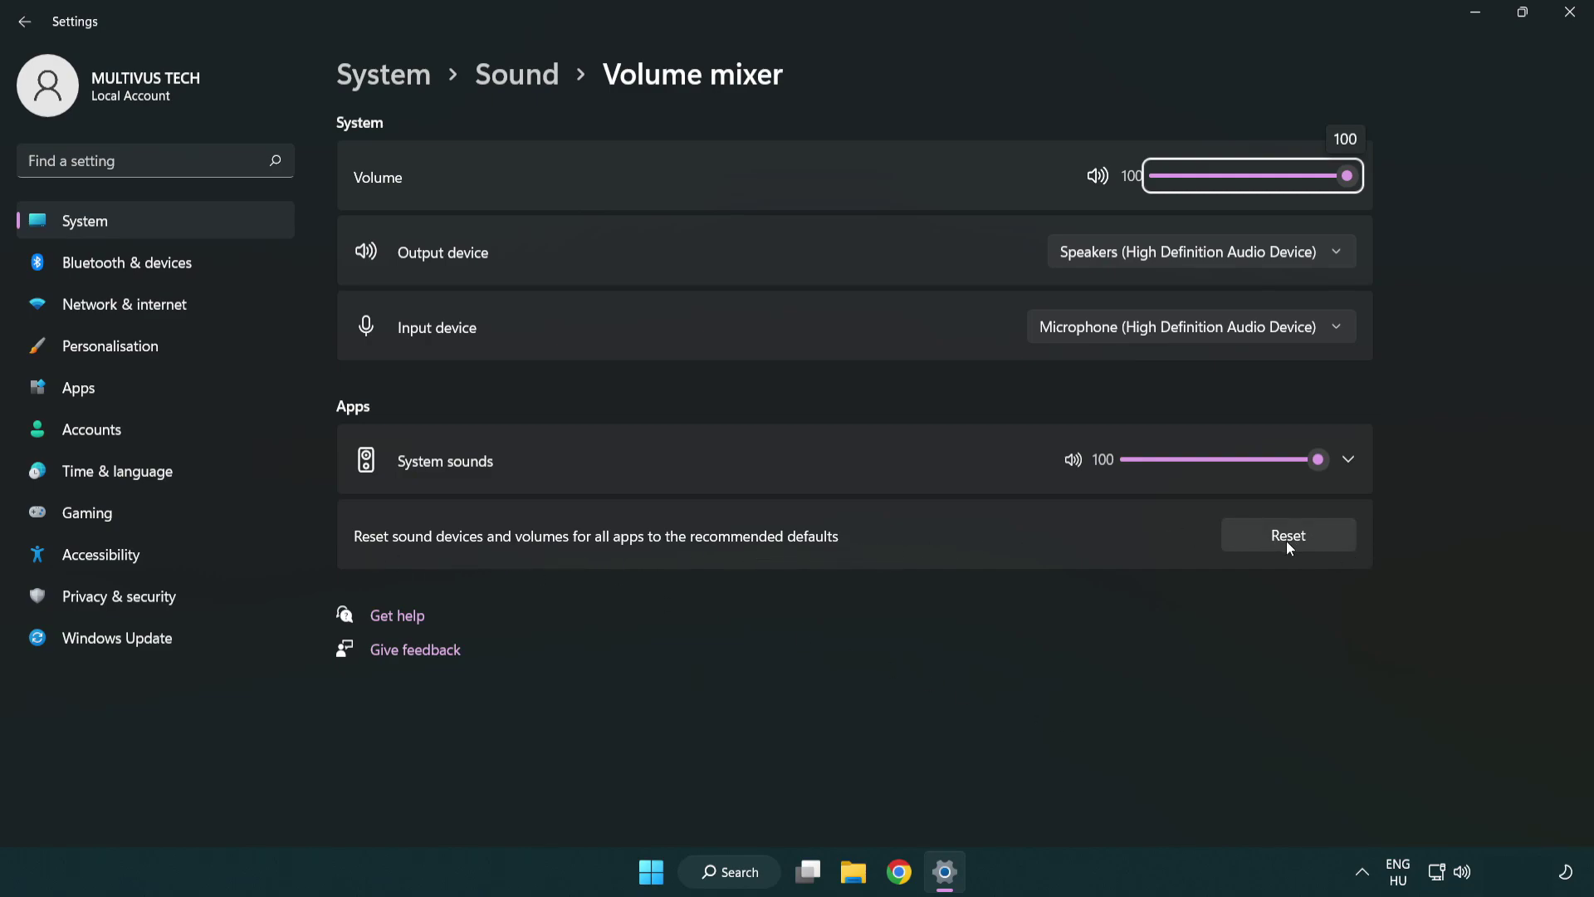
left_click(1331, 541)
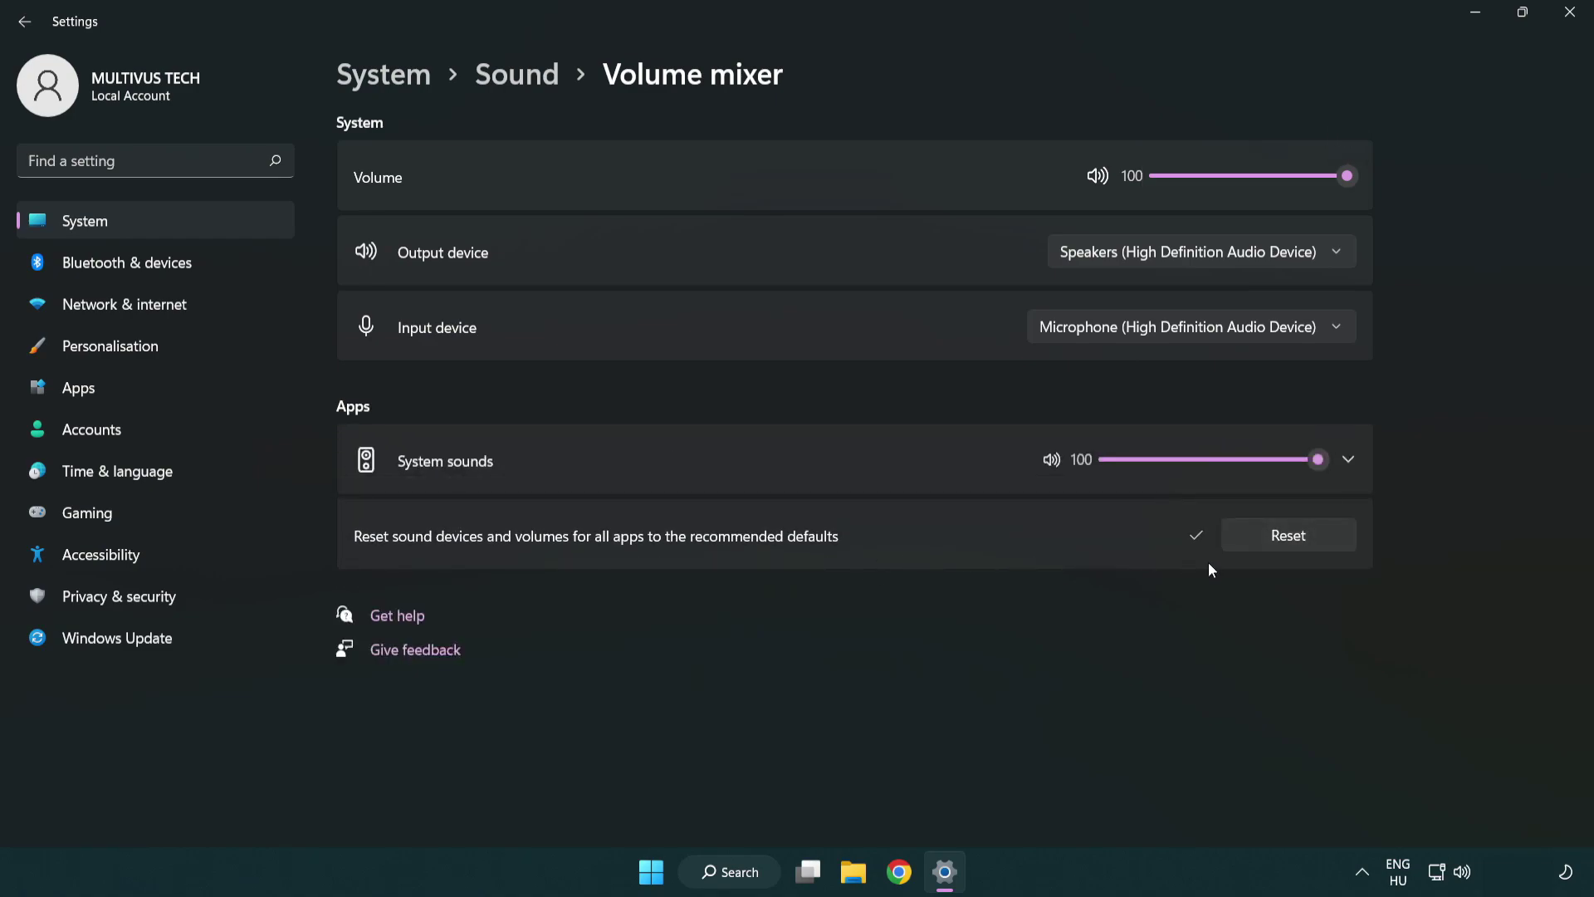
left_click(1574, 15)
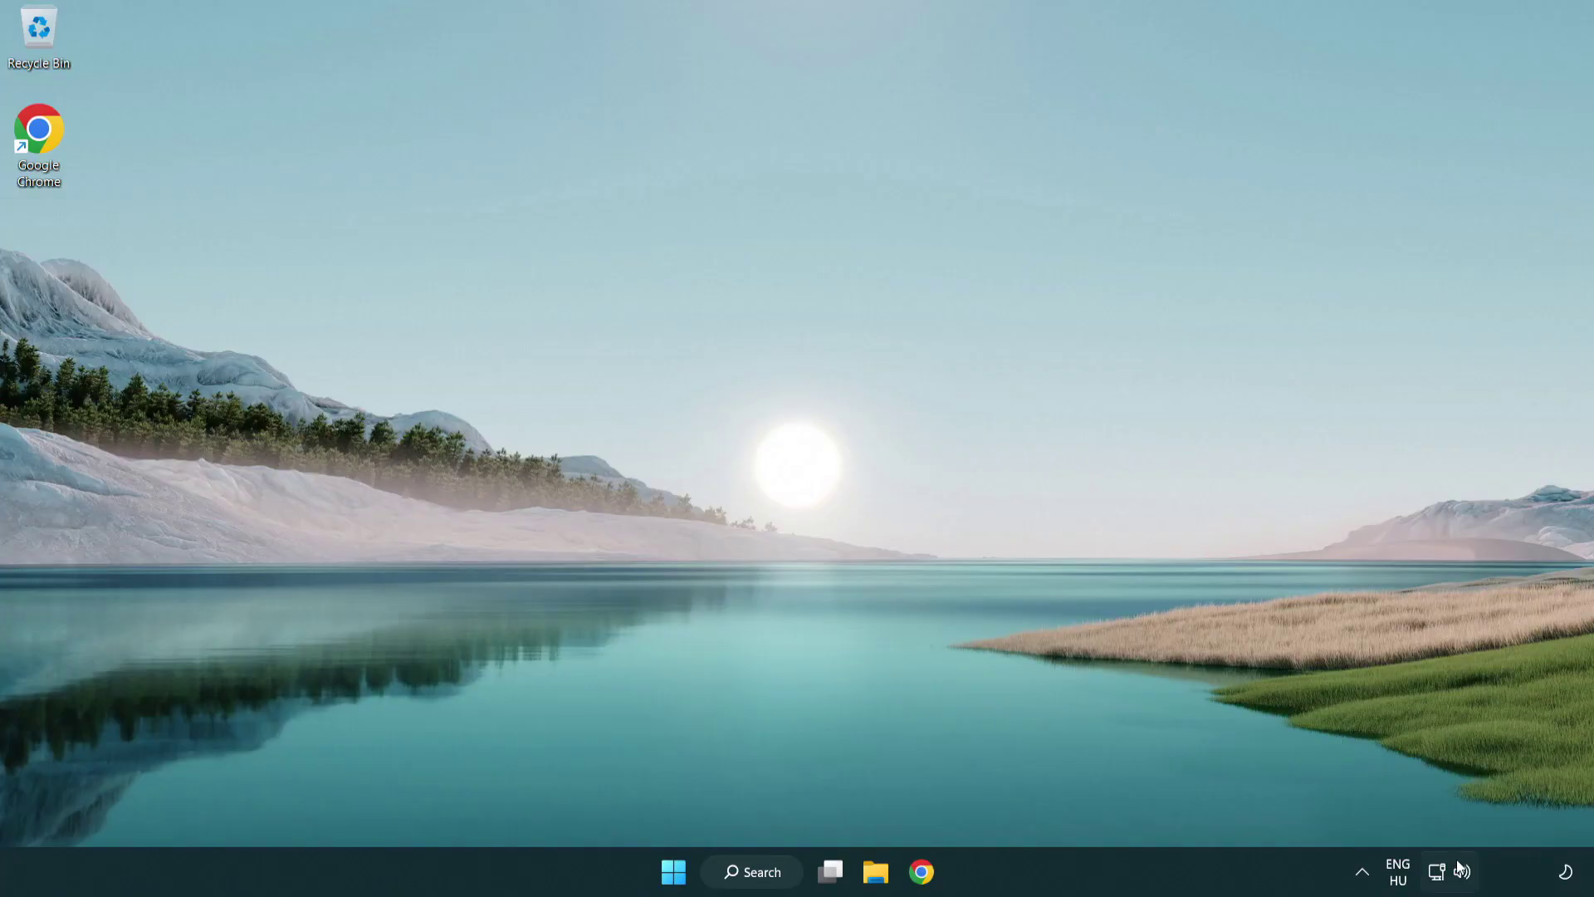
Open System > Sound settings from the tray icon and go to More sound settings
right_click(1462, 872)
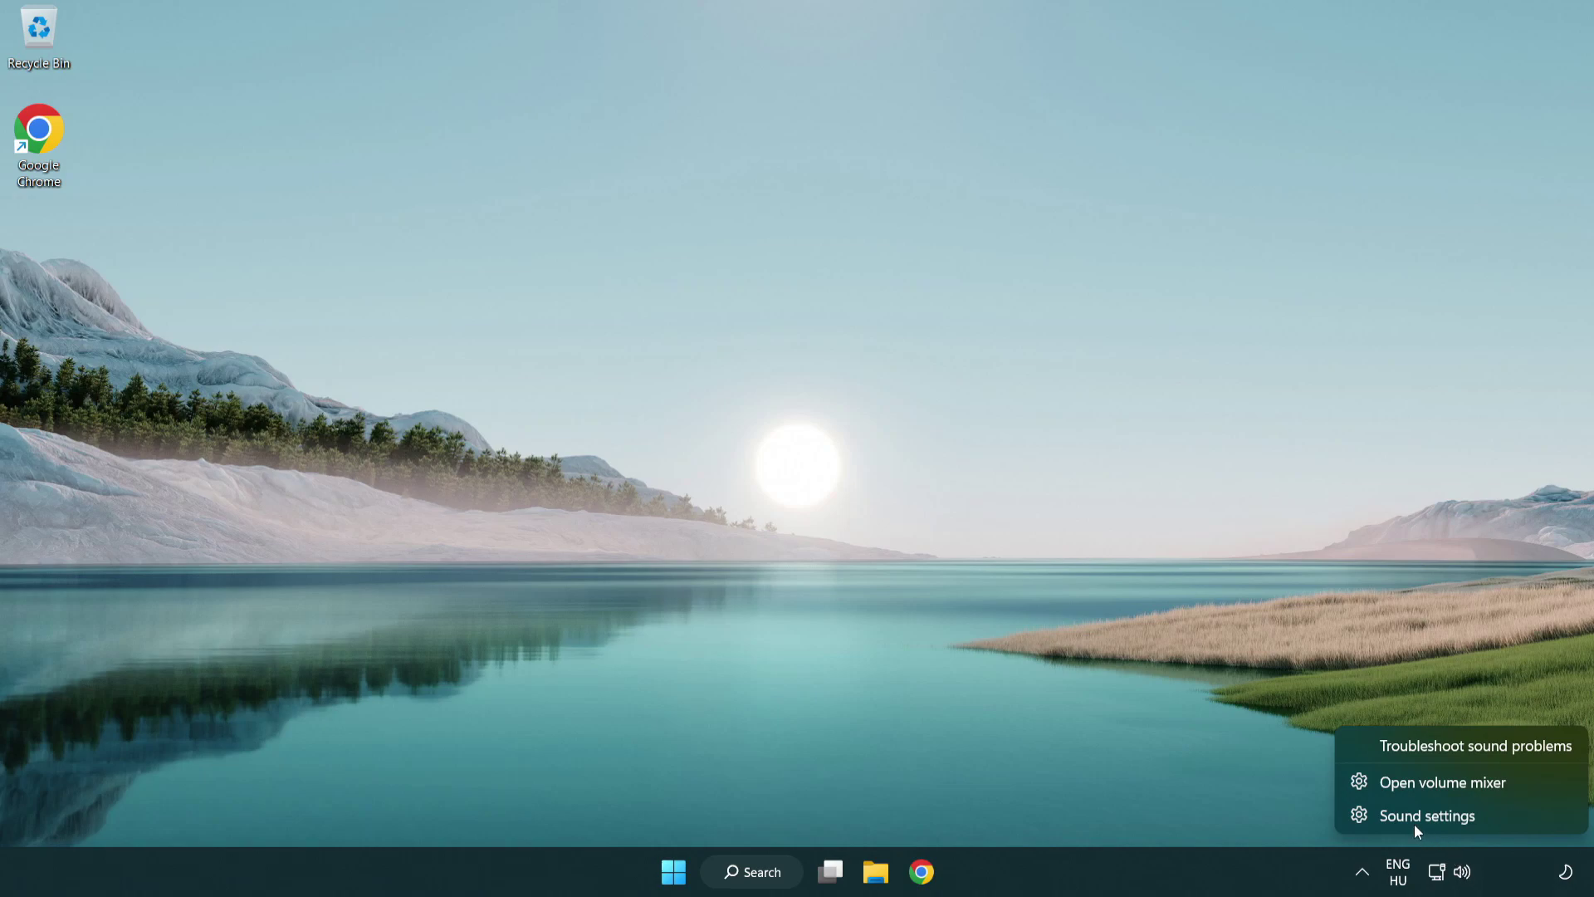
left_click(1525, 821)
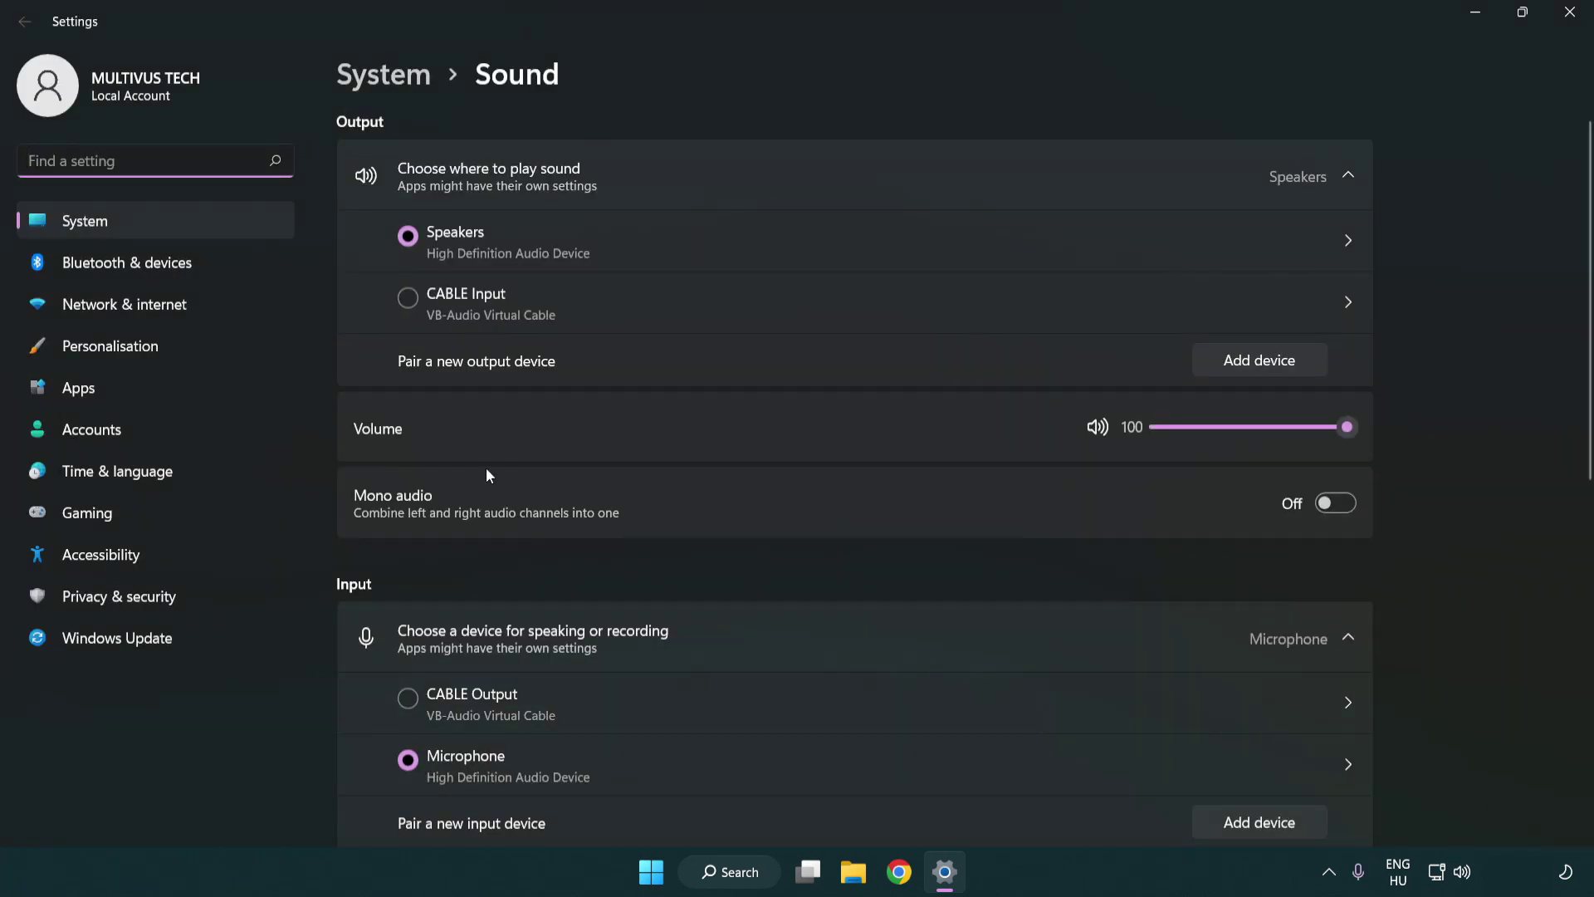
left_click(1347, 427)
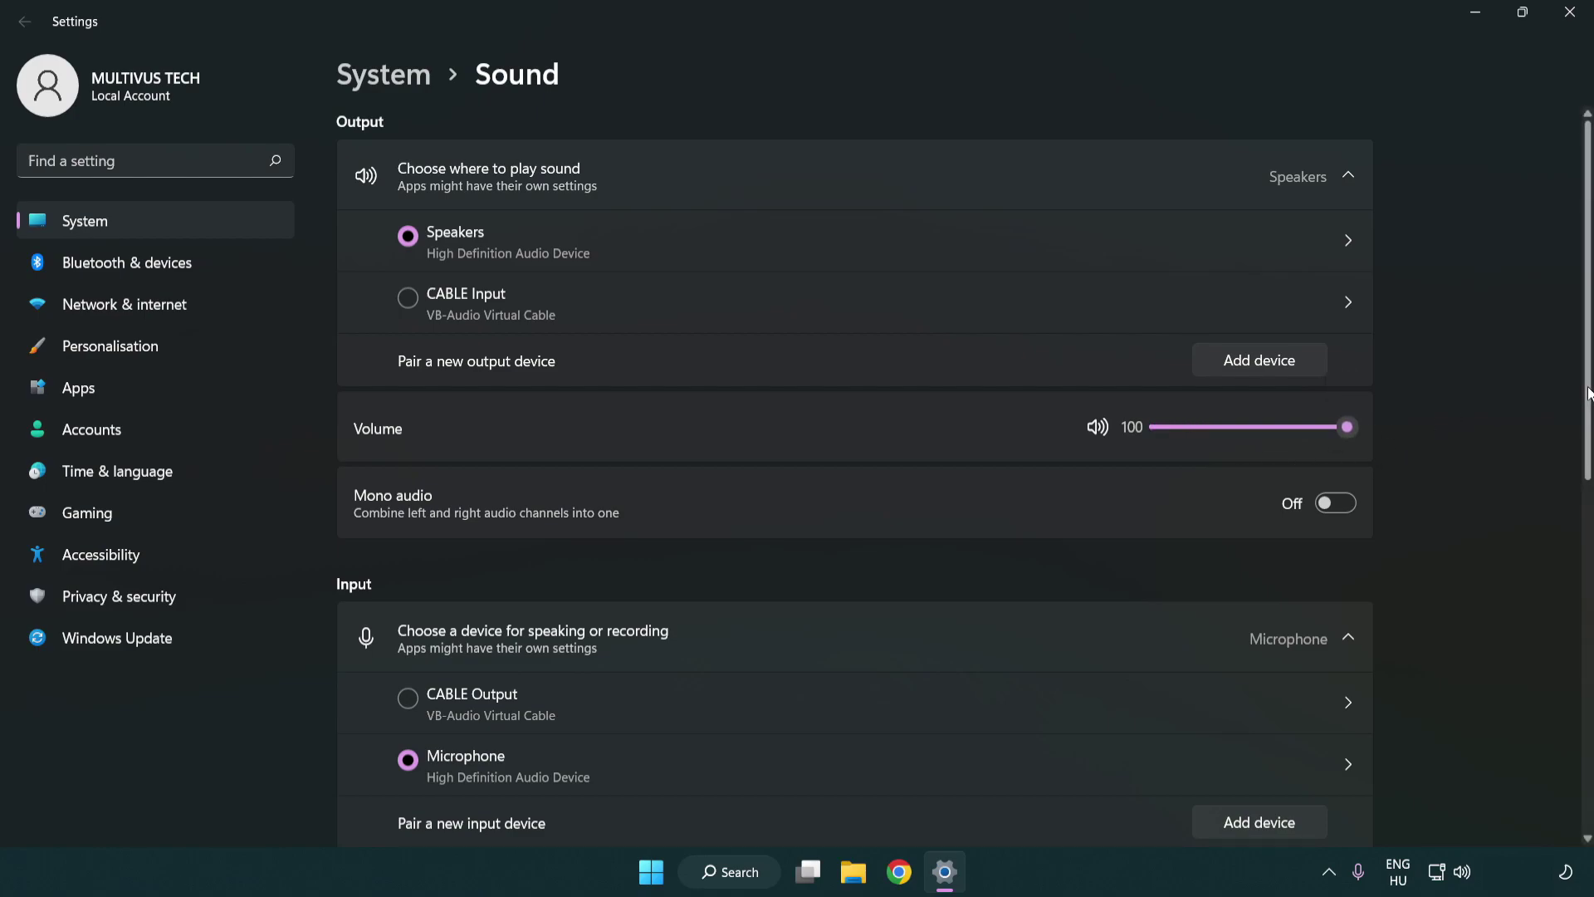
left_click_drag(1589, 373, 1588, 573)
scroll(928, 541, "down", 2)
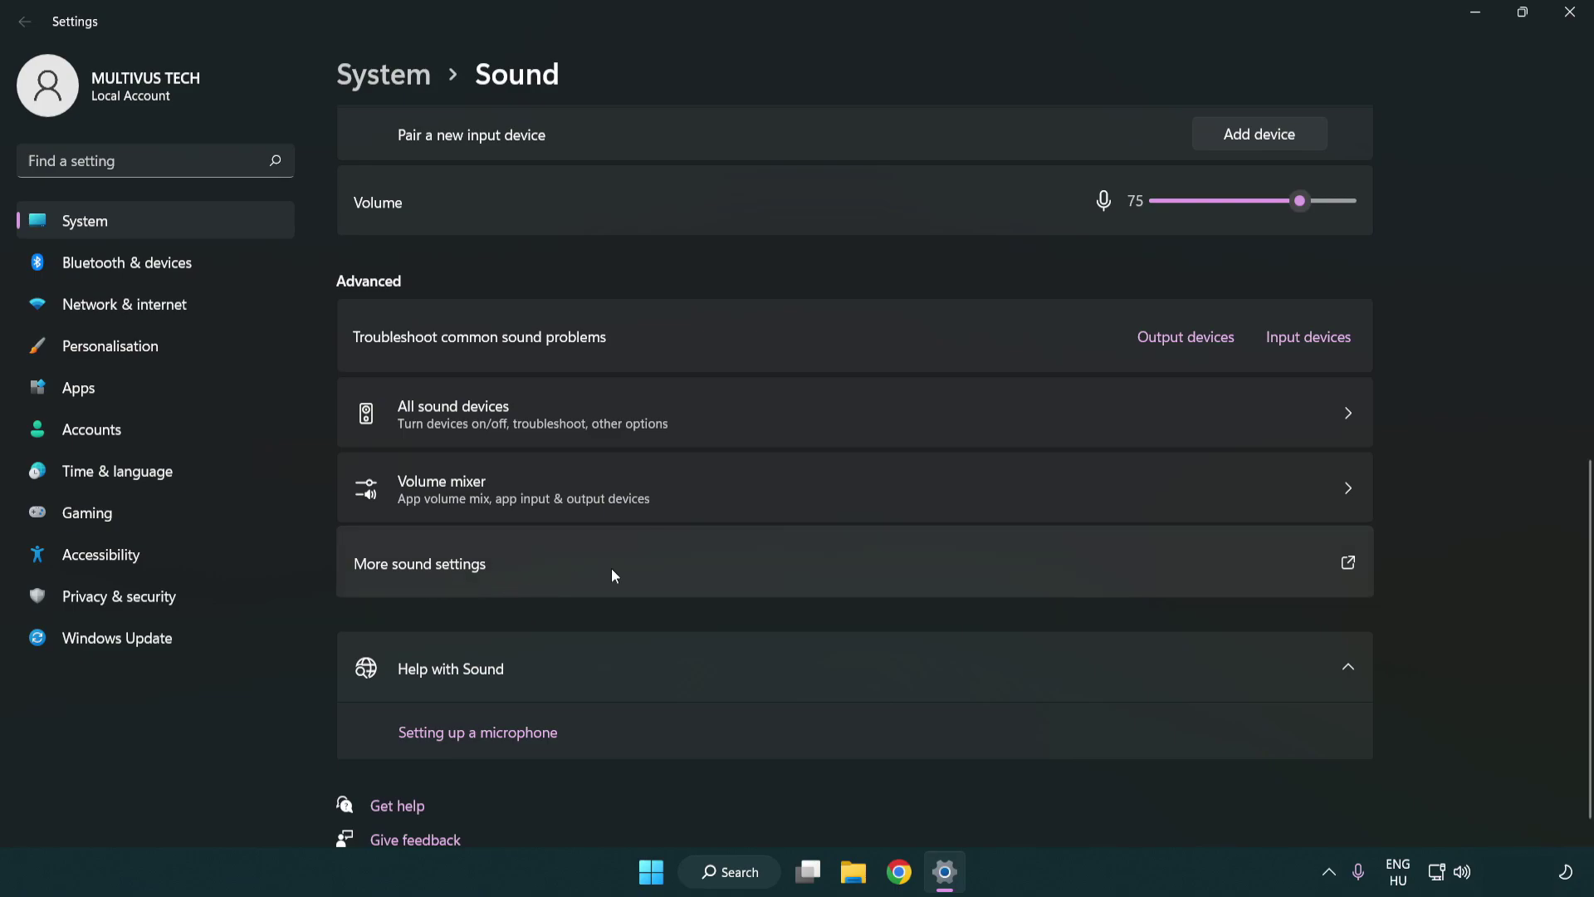
Centre the Sound dialog and disable the CABLE Input playback device
left_click(611, 568)
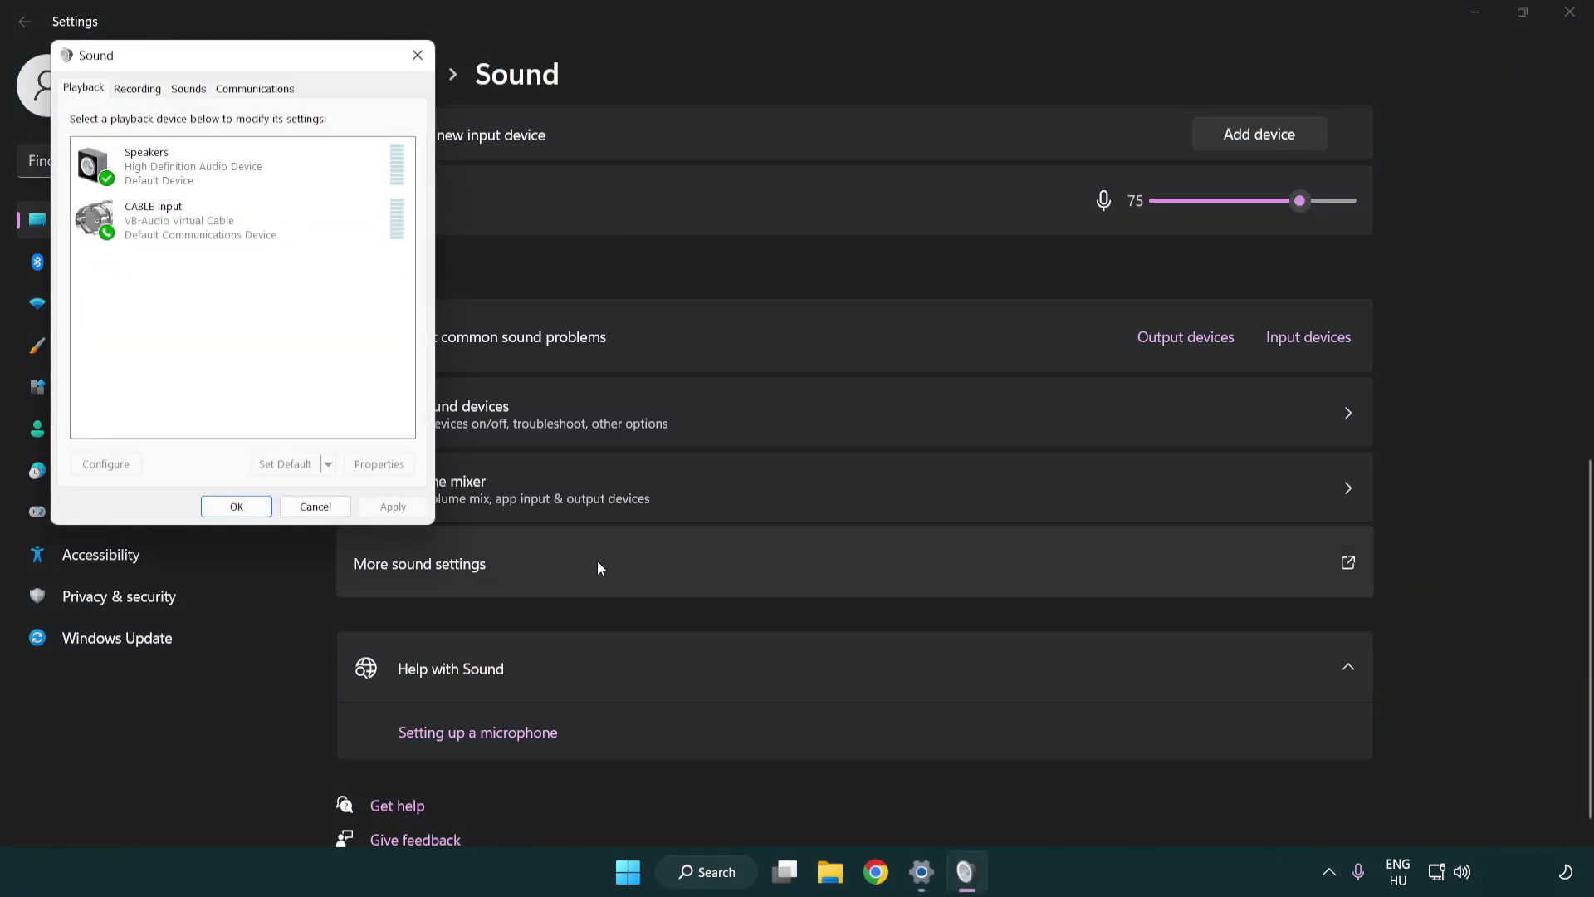
left_click_drag(283, 59, 819, 208)
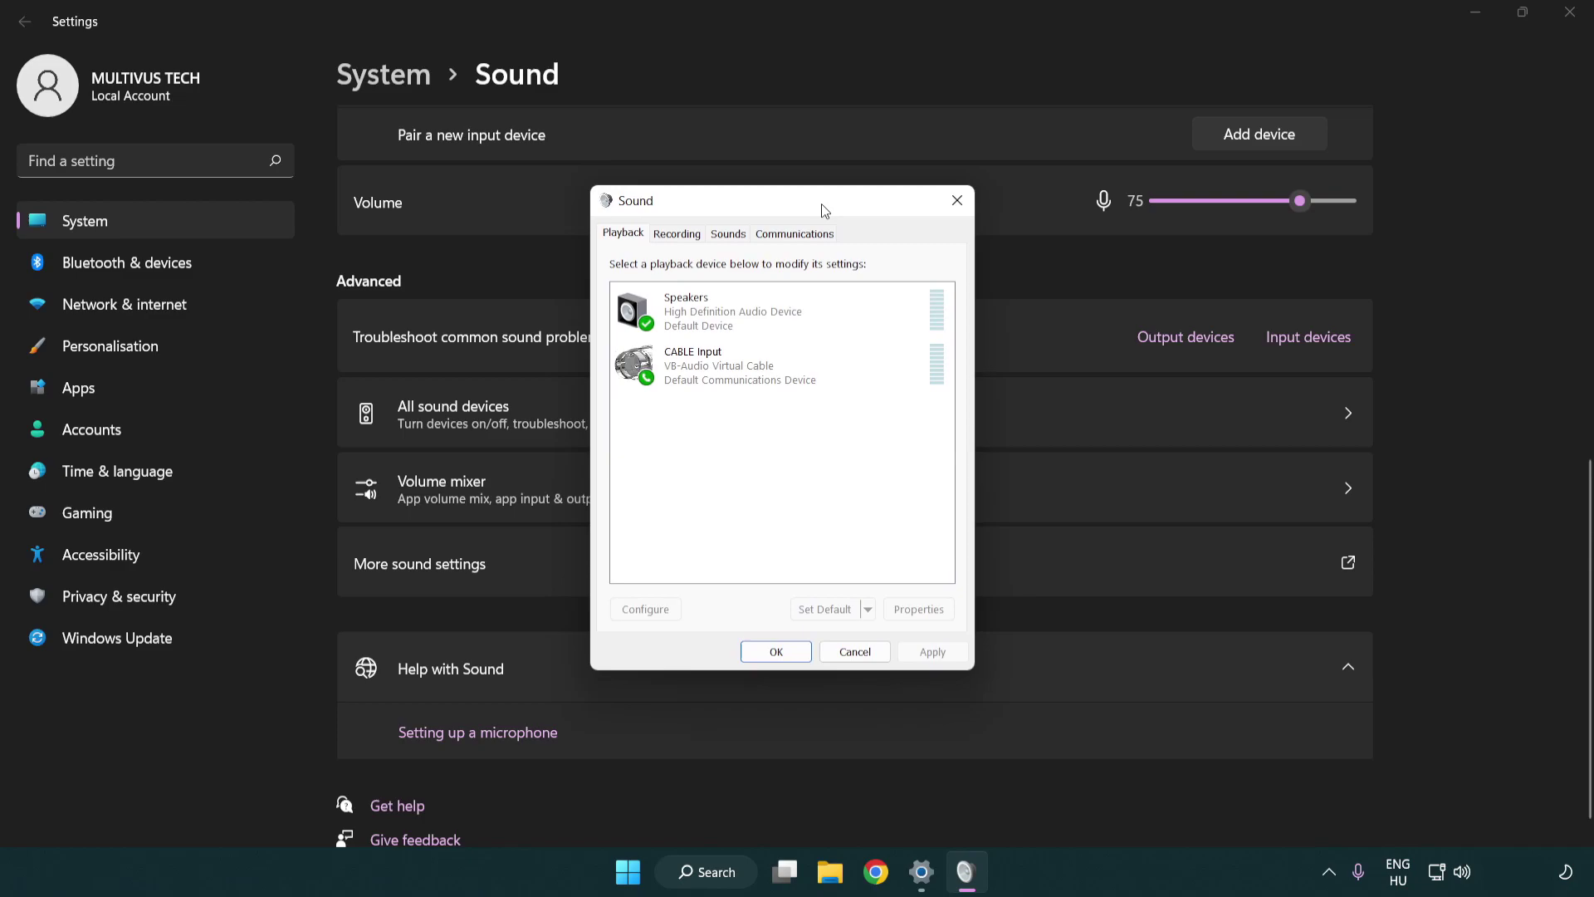
left_click(764, 383)
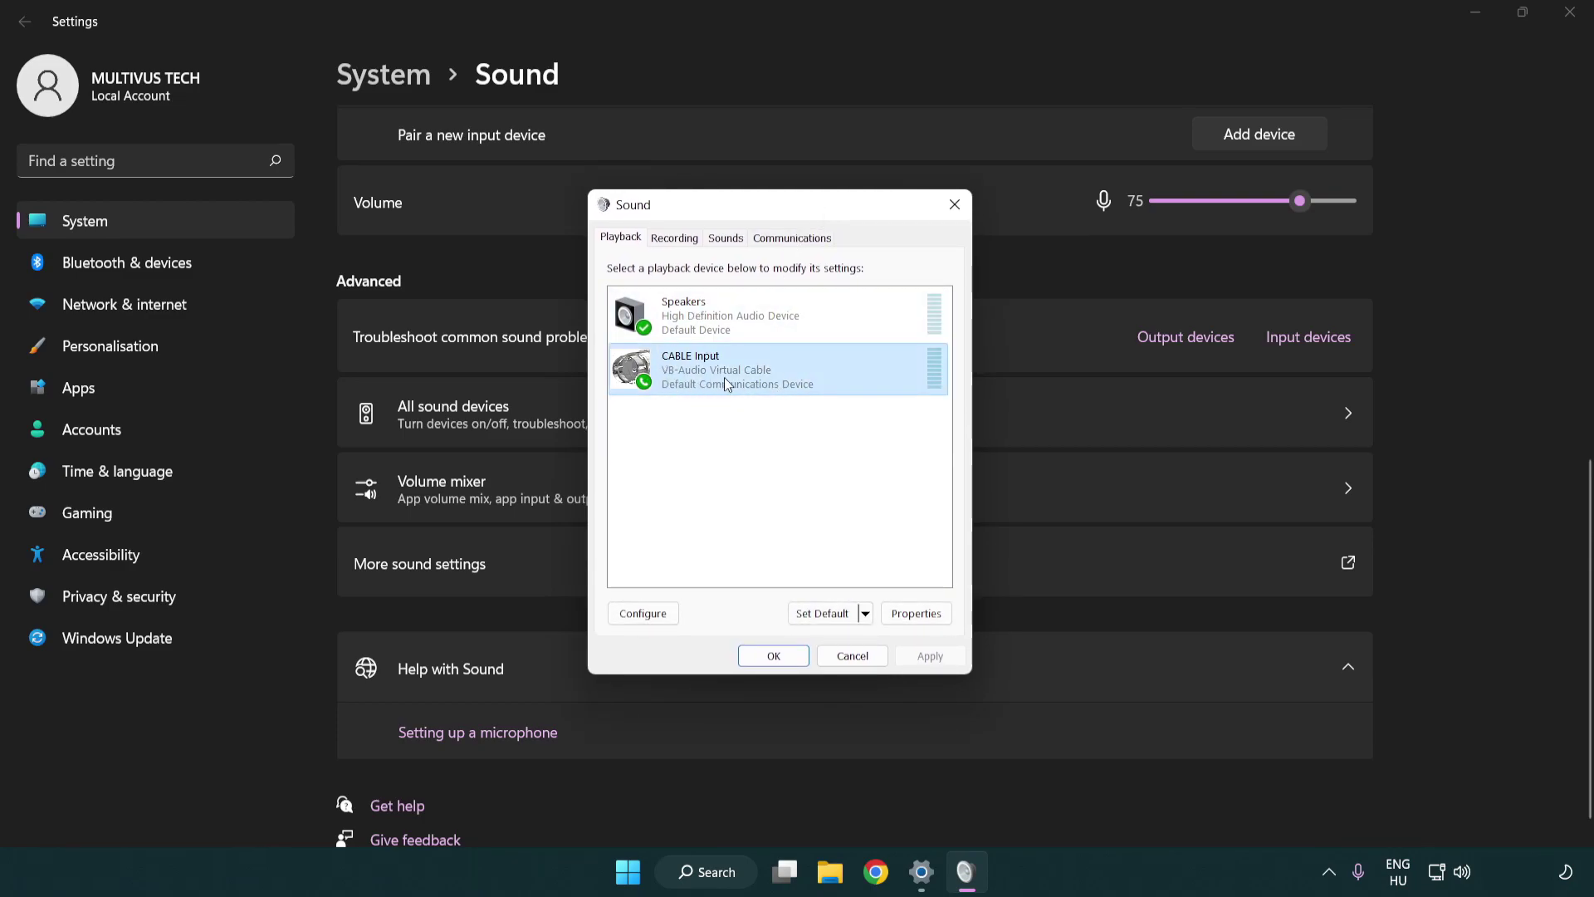
right_click(724, 377)
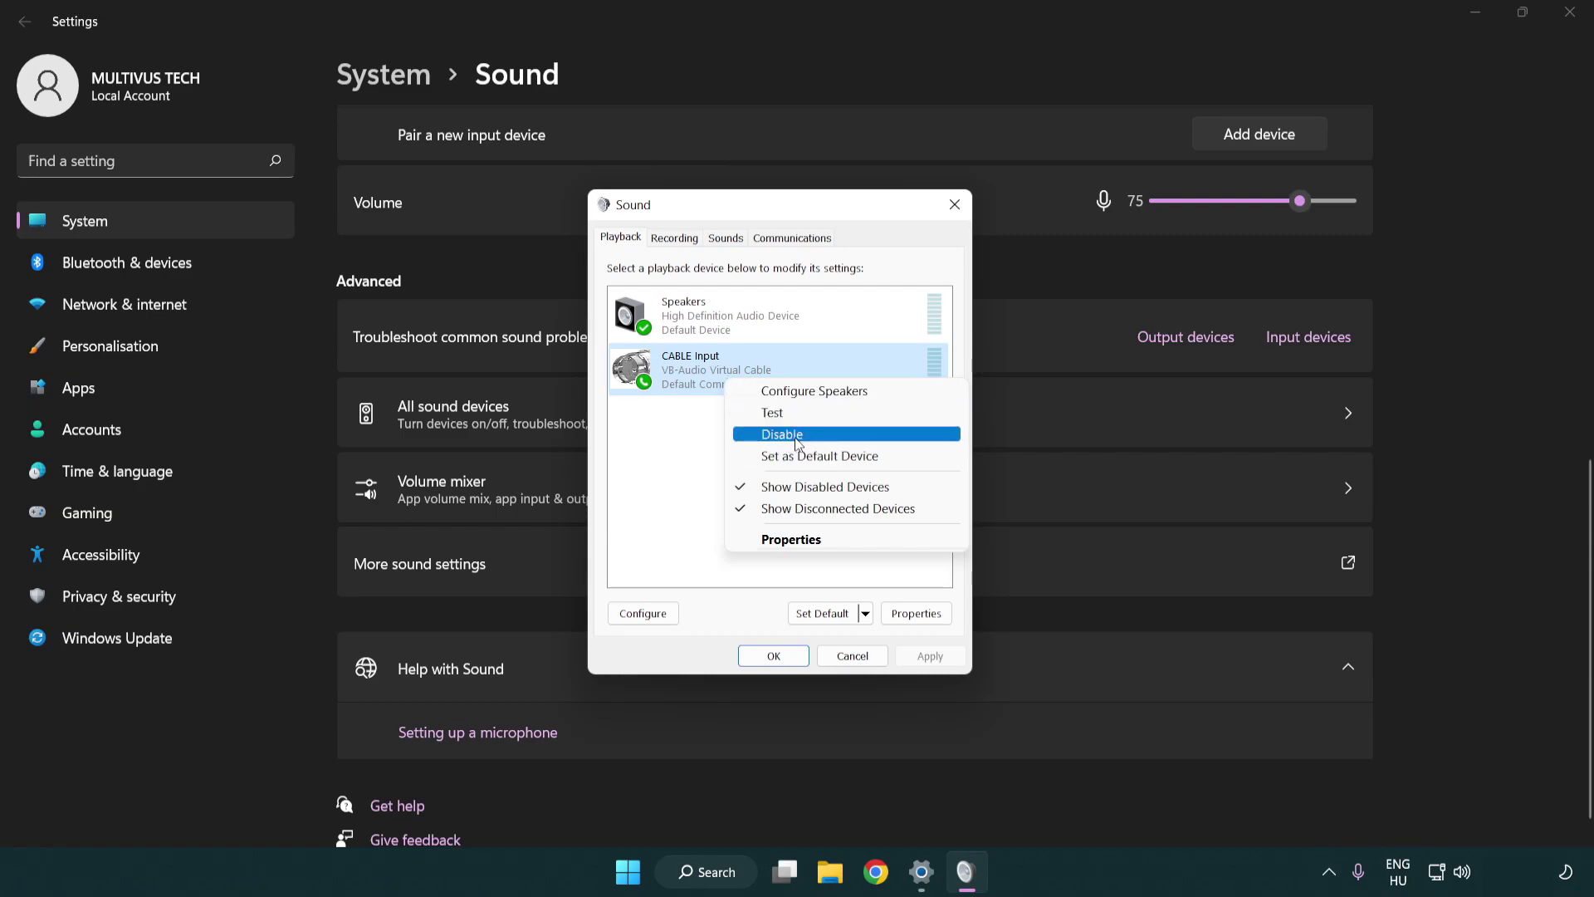
left_click(823, 435)
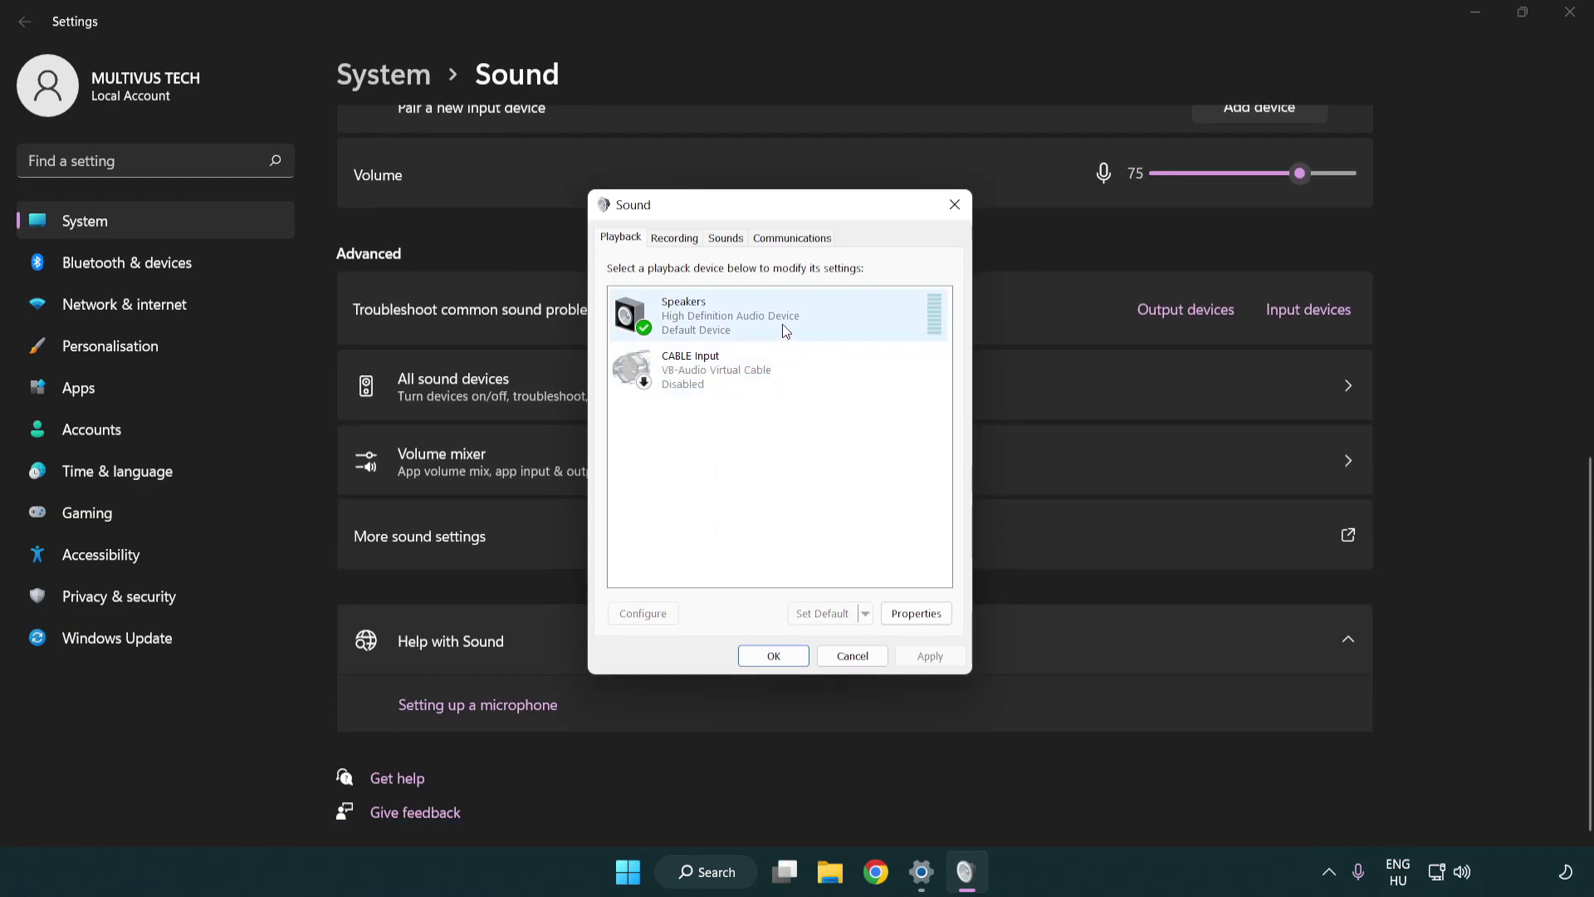
Run Speaker Setup for Speakers with 7.1 Surround and full-range front and surround speakers
right_click(810, 315)
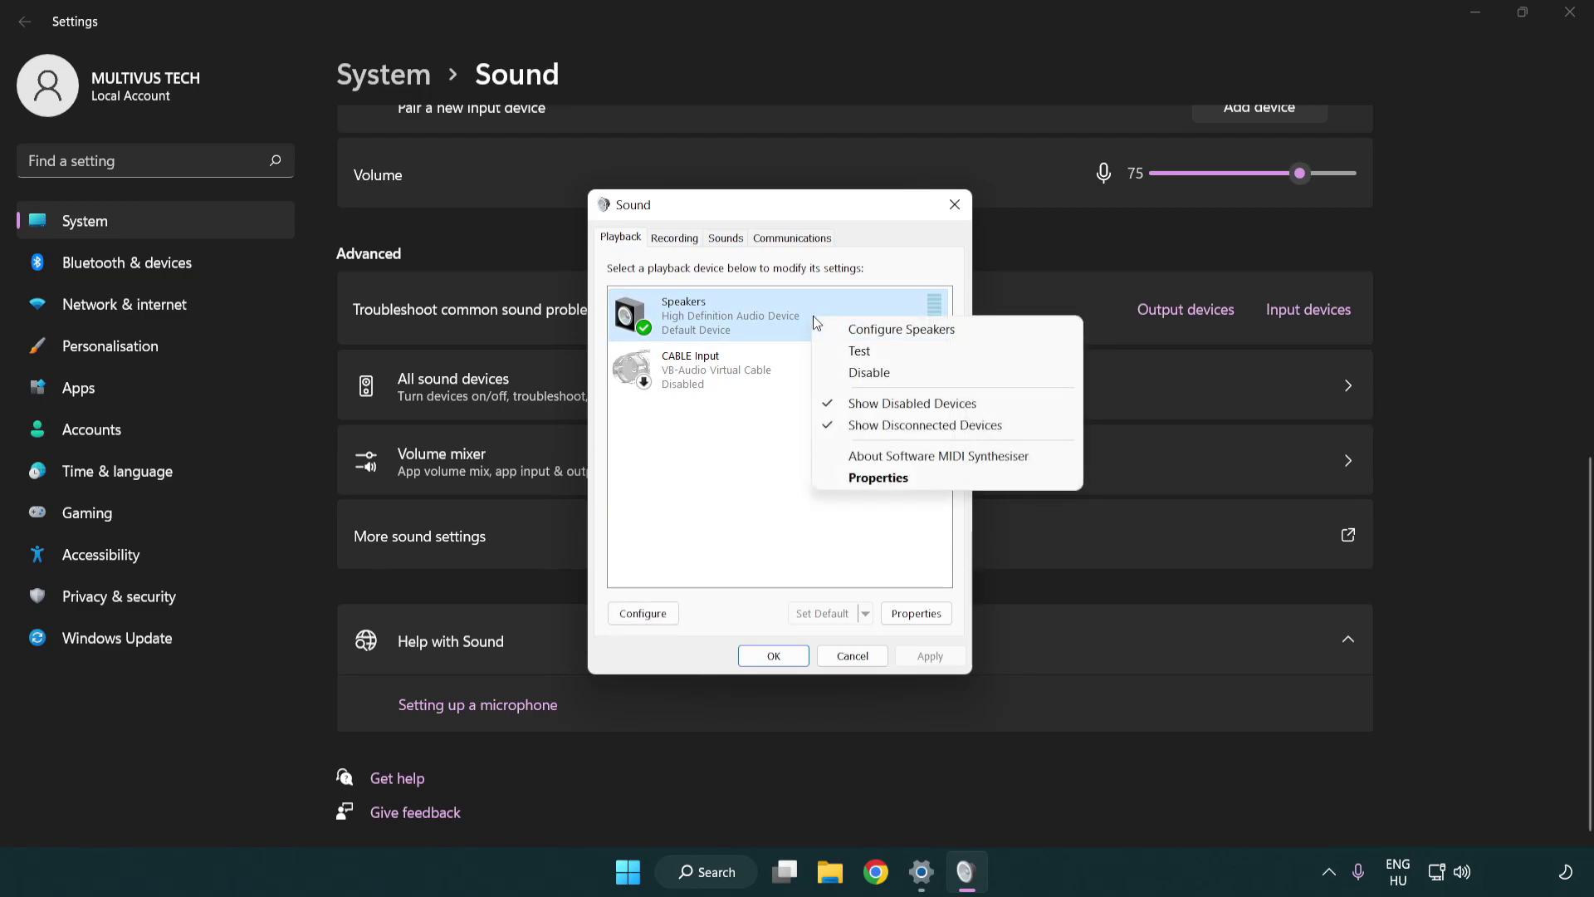
left_click(878, 331)
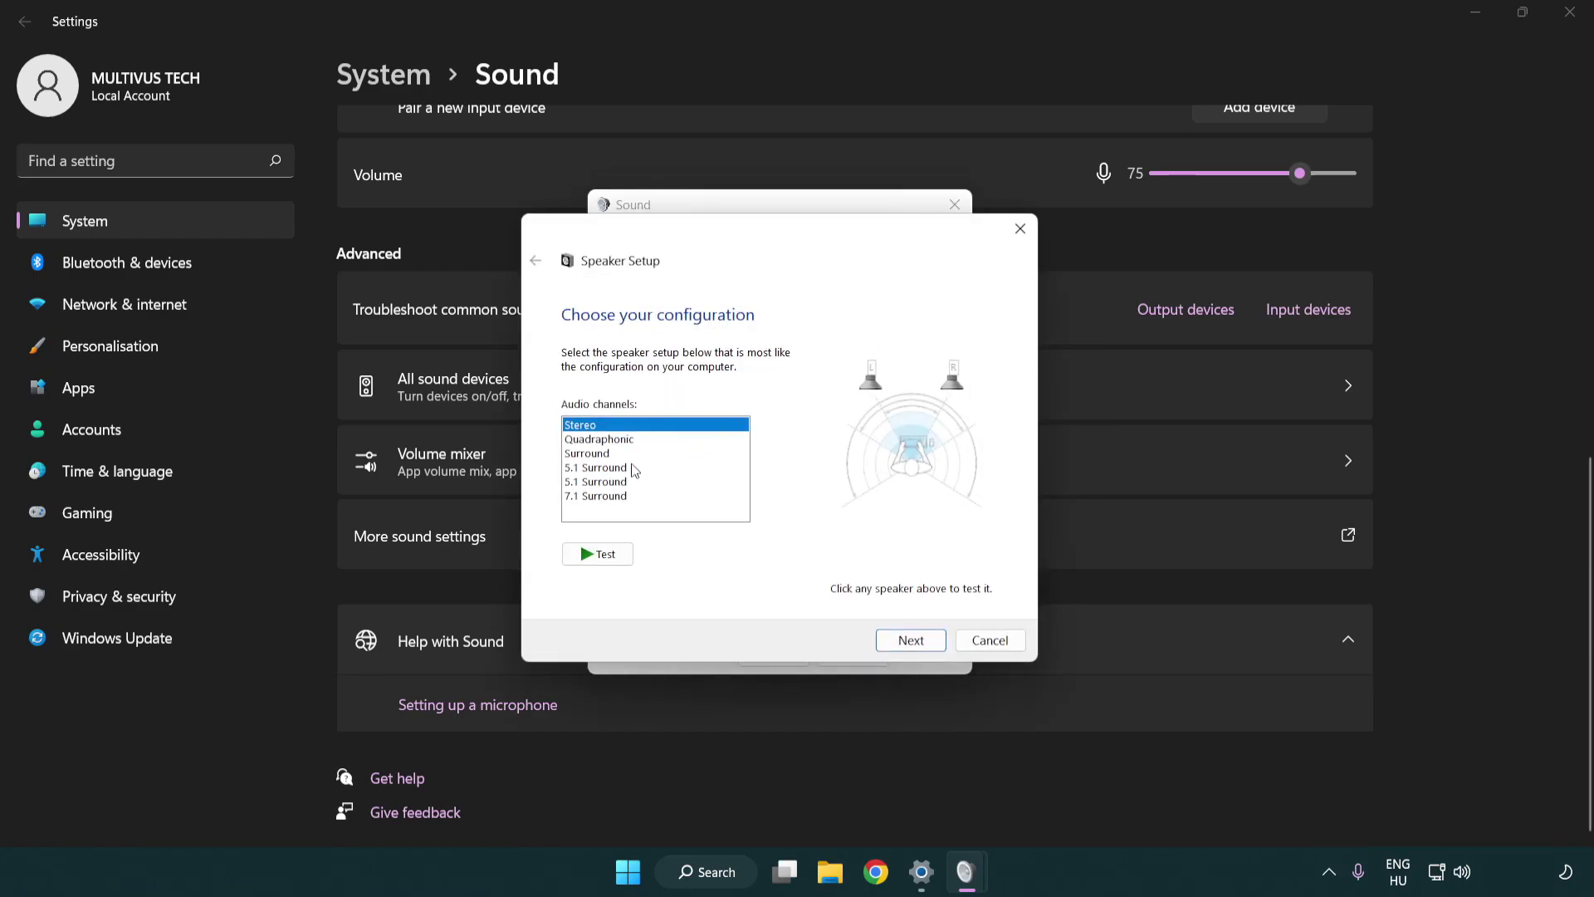
left_click_drag(635, 473, 633, 500)
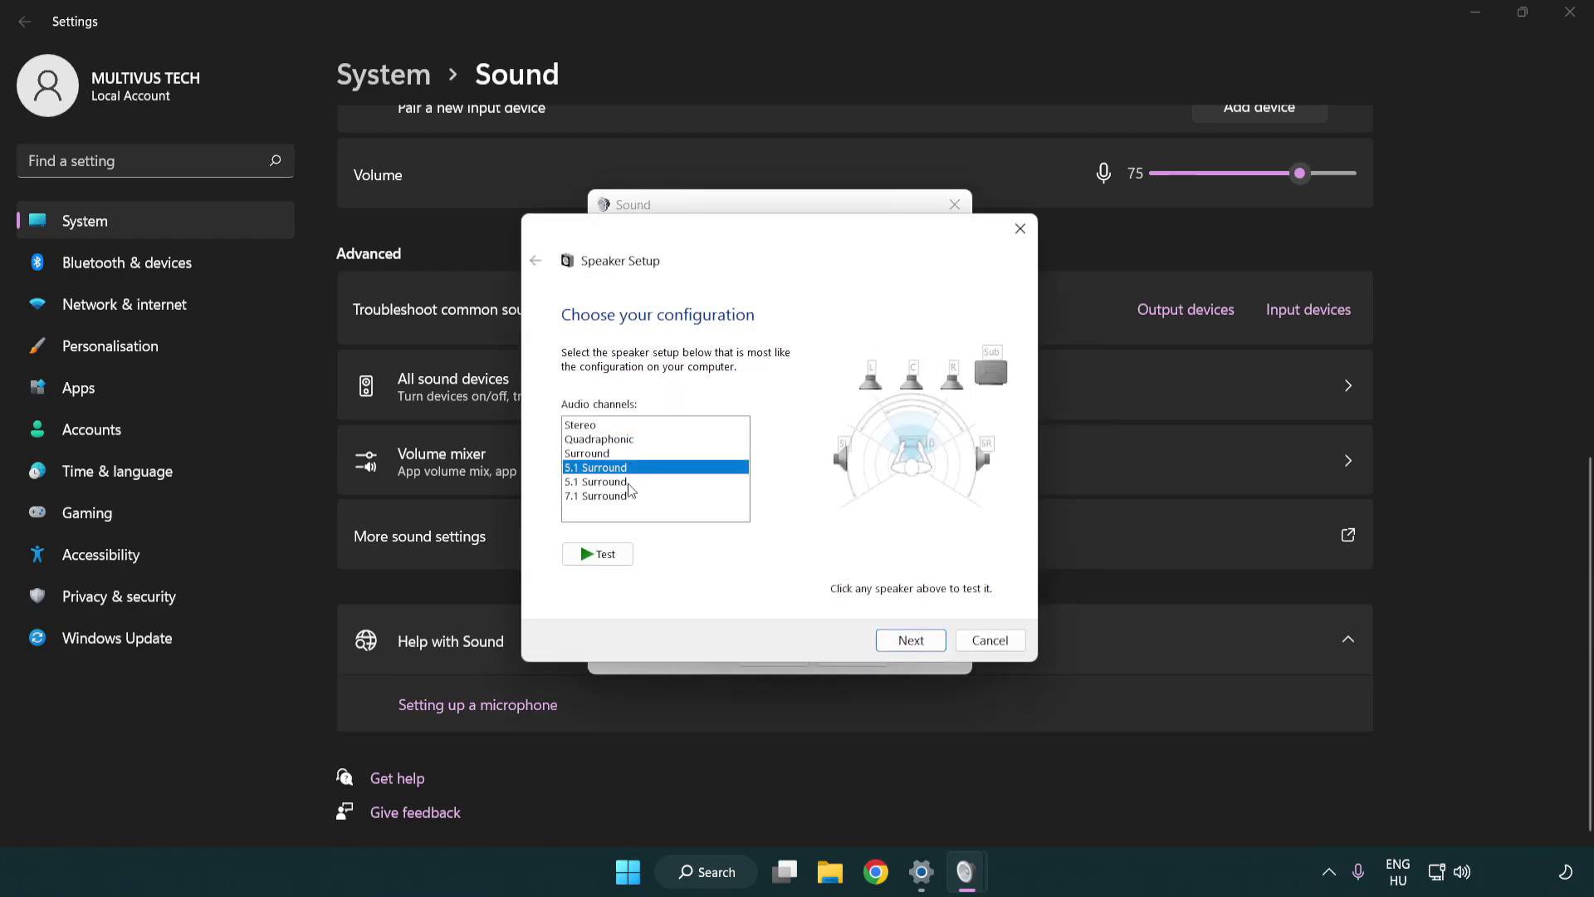
left_click(910, 640)
left_click(911, 641)
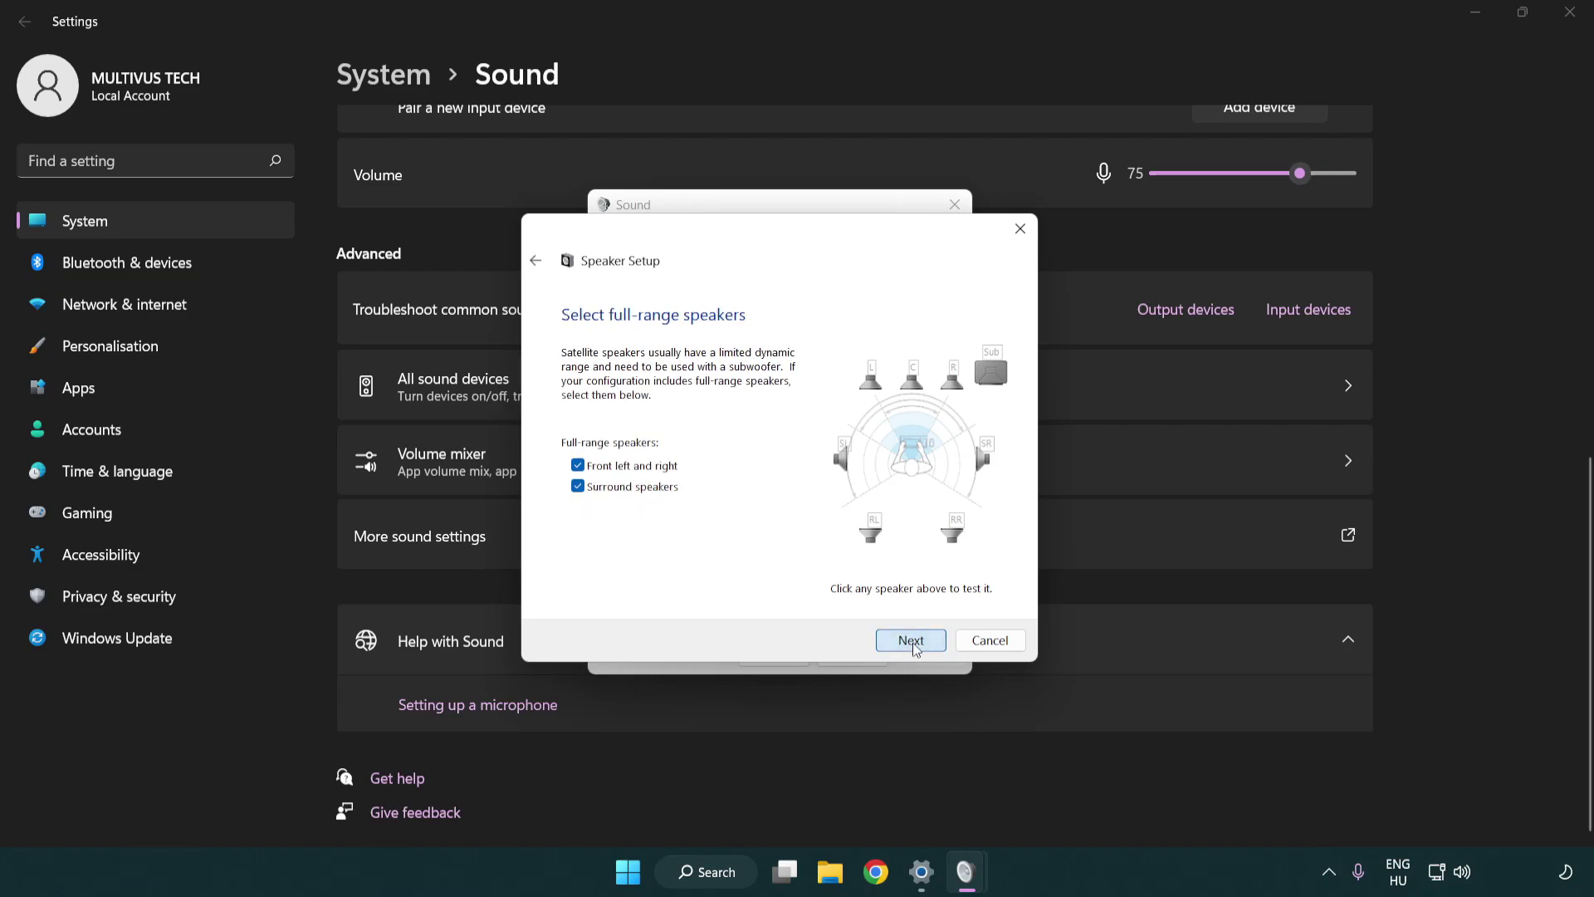
left_click(910, 640)
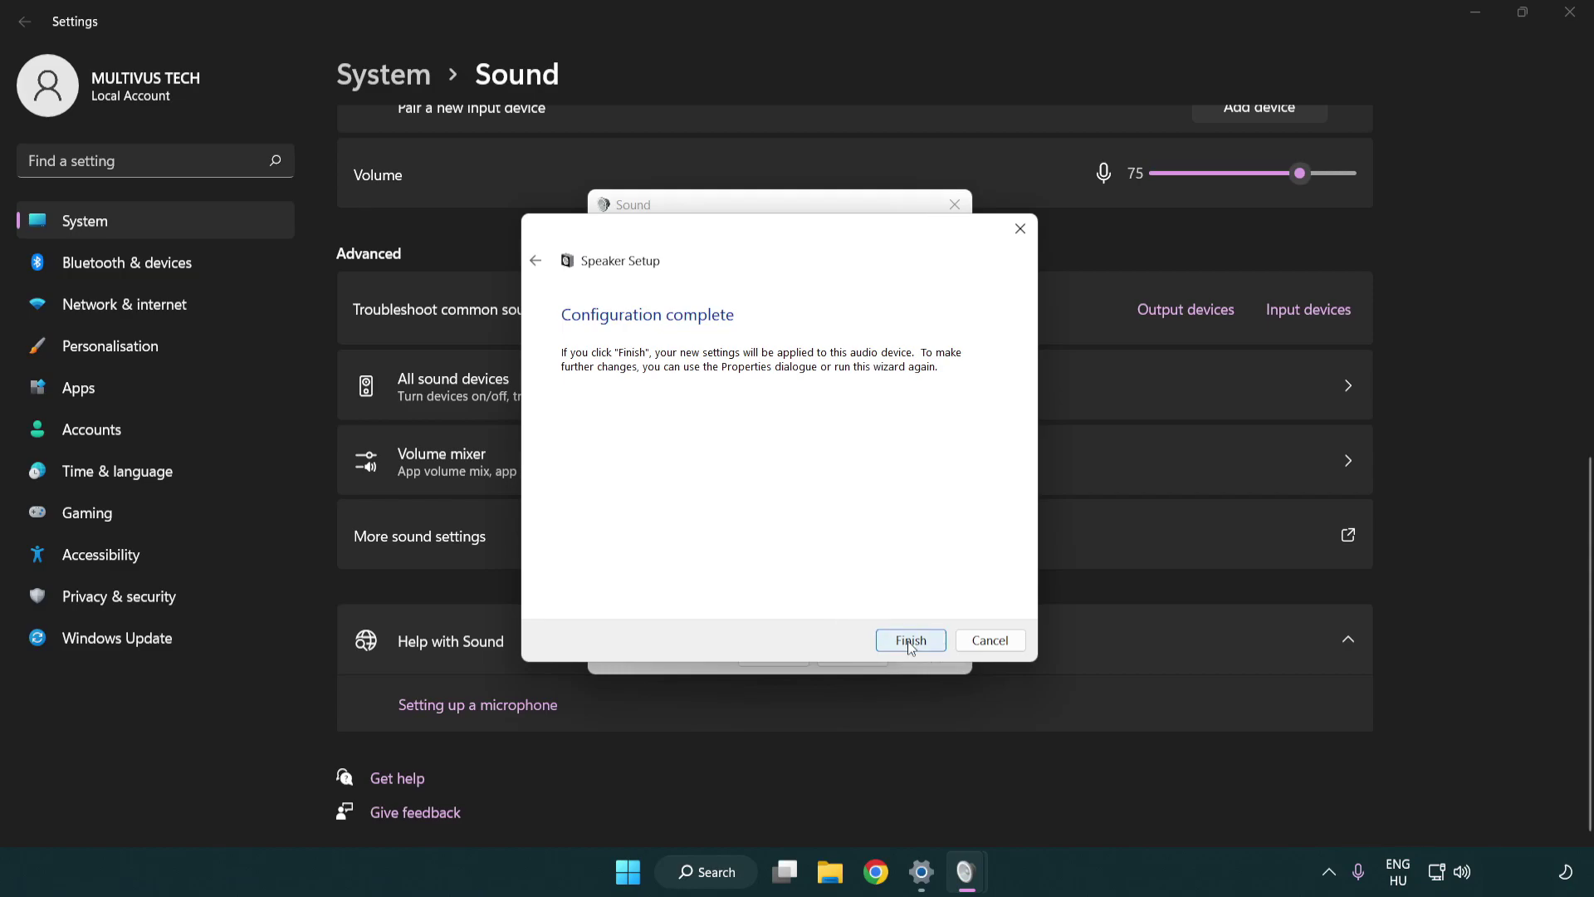
left_click(911, 641)
Open Speakers Properties and turn off all audio enhancements
left_click(917, 614)
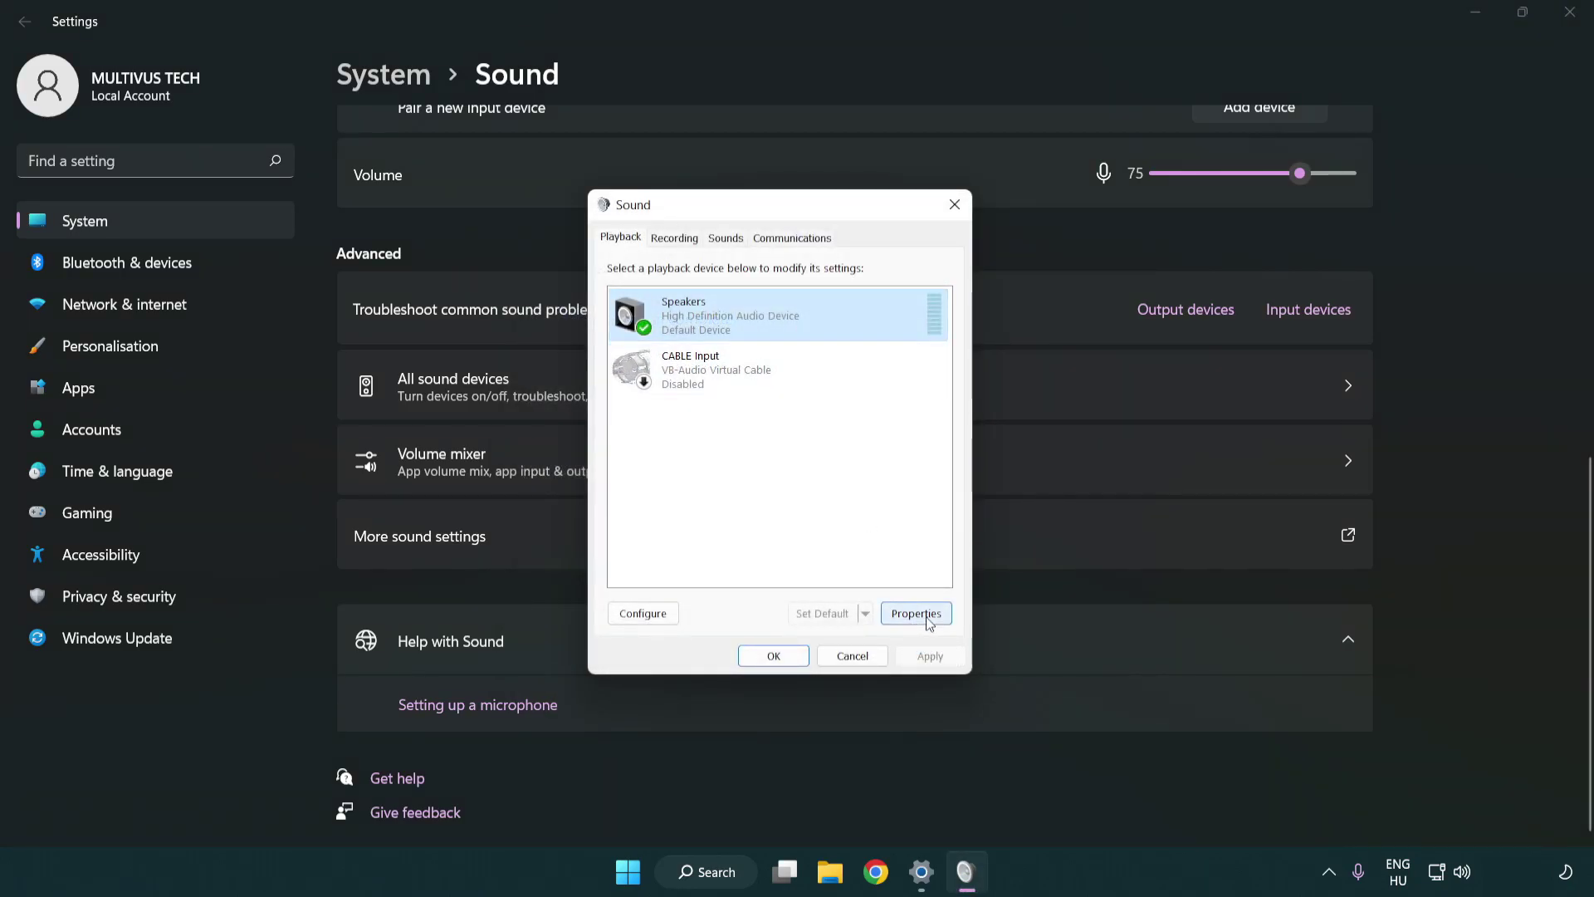
left_click(926, 619)
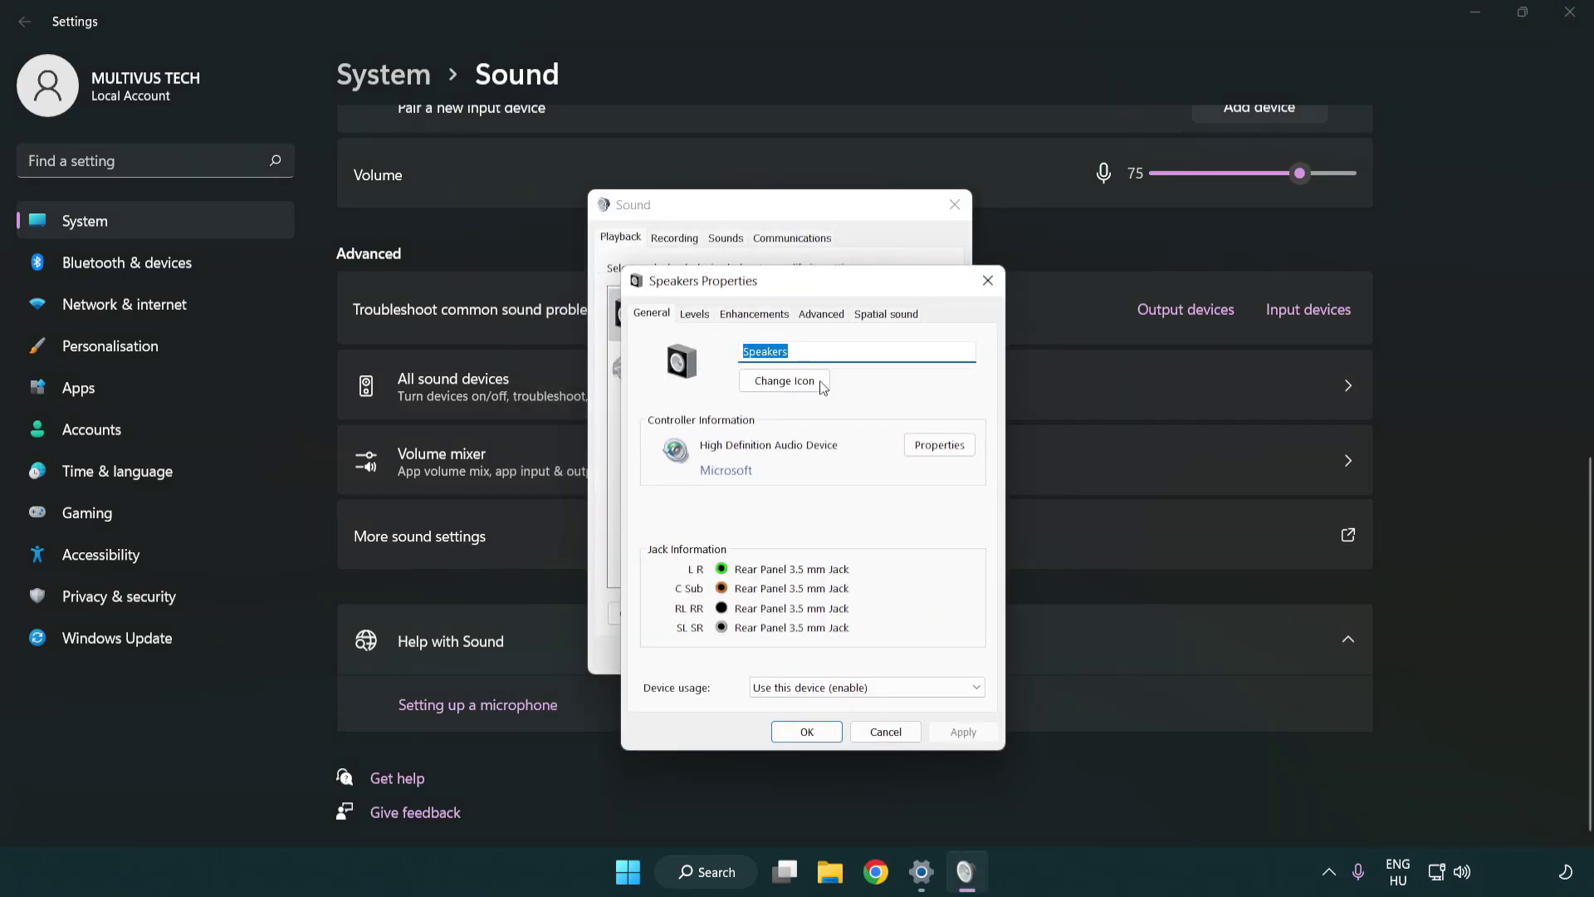
left_click_drag(804, 286, 774, 217)
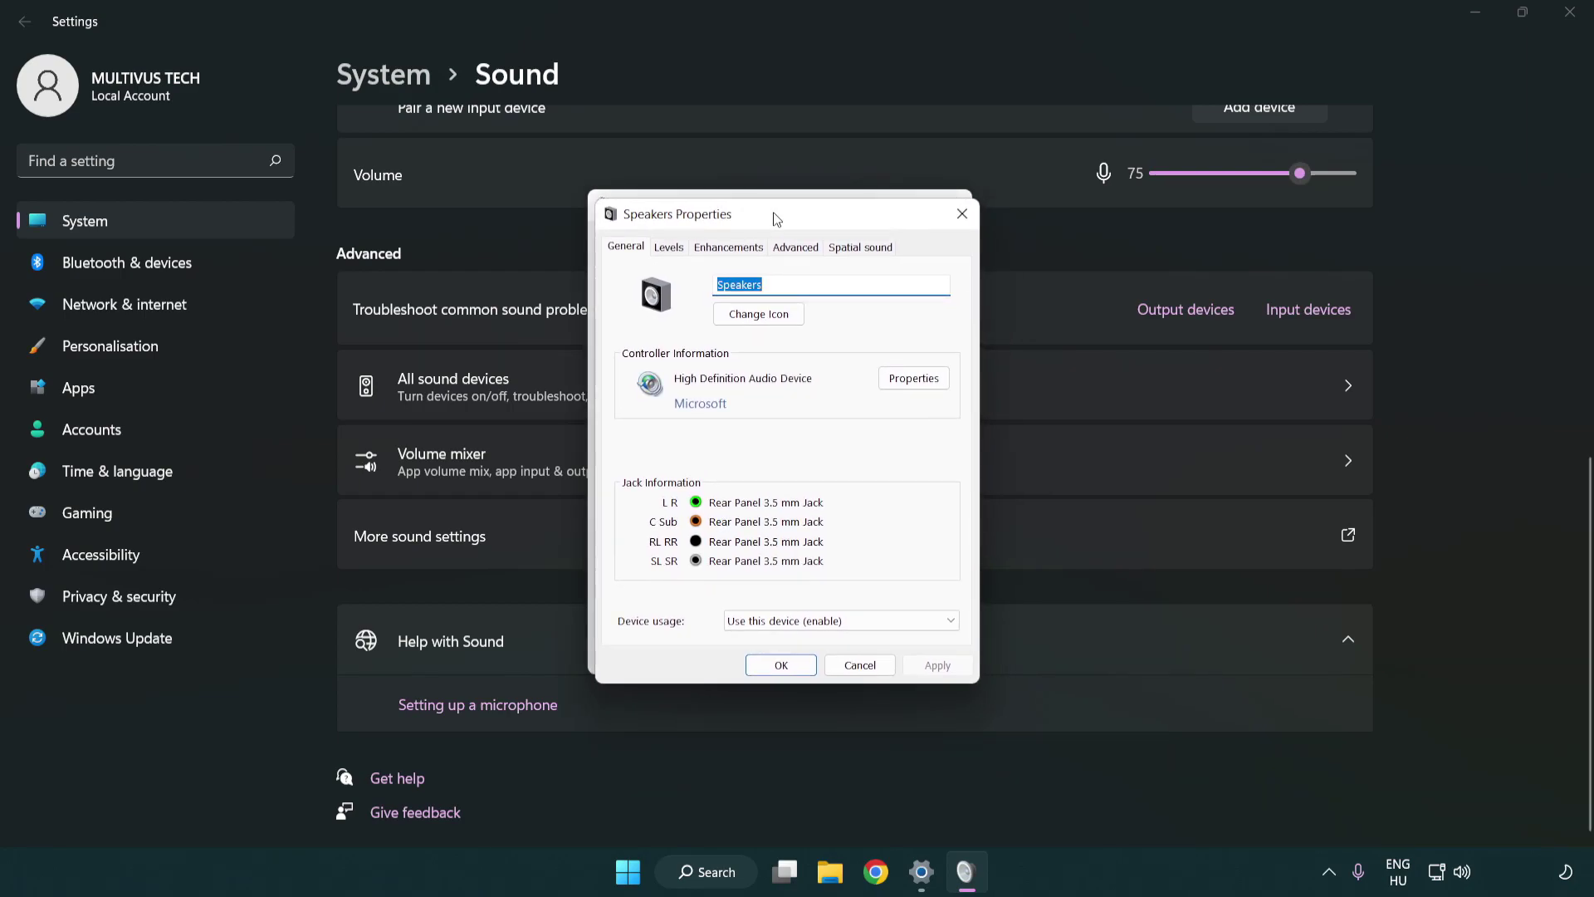
left_click(729, 247)
left_click(628, 331)
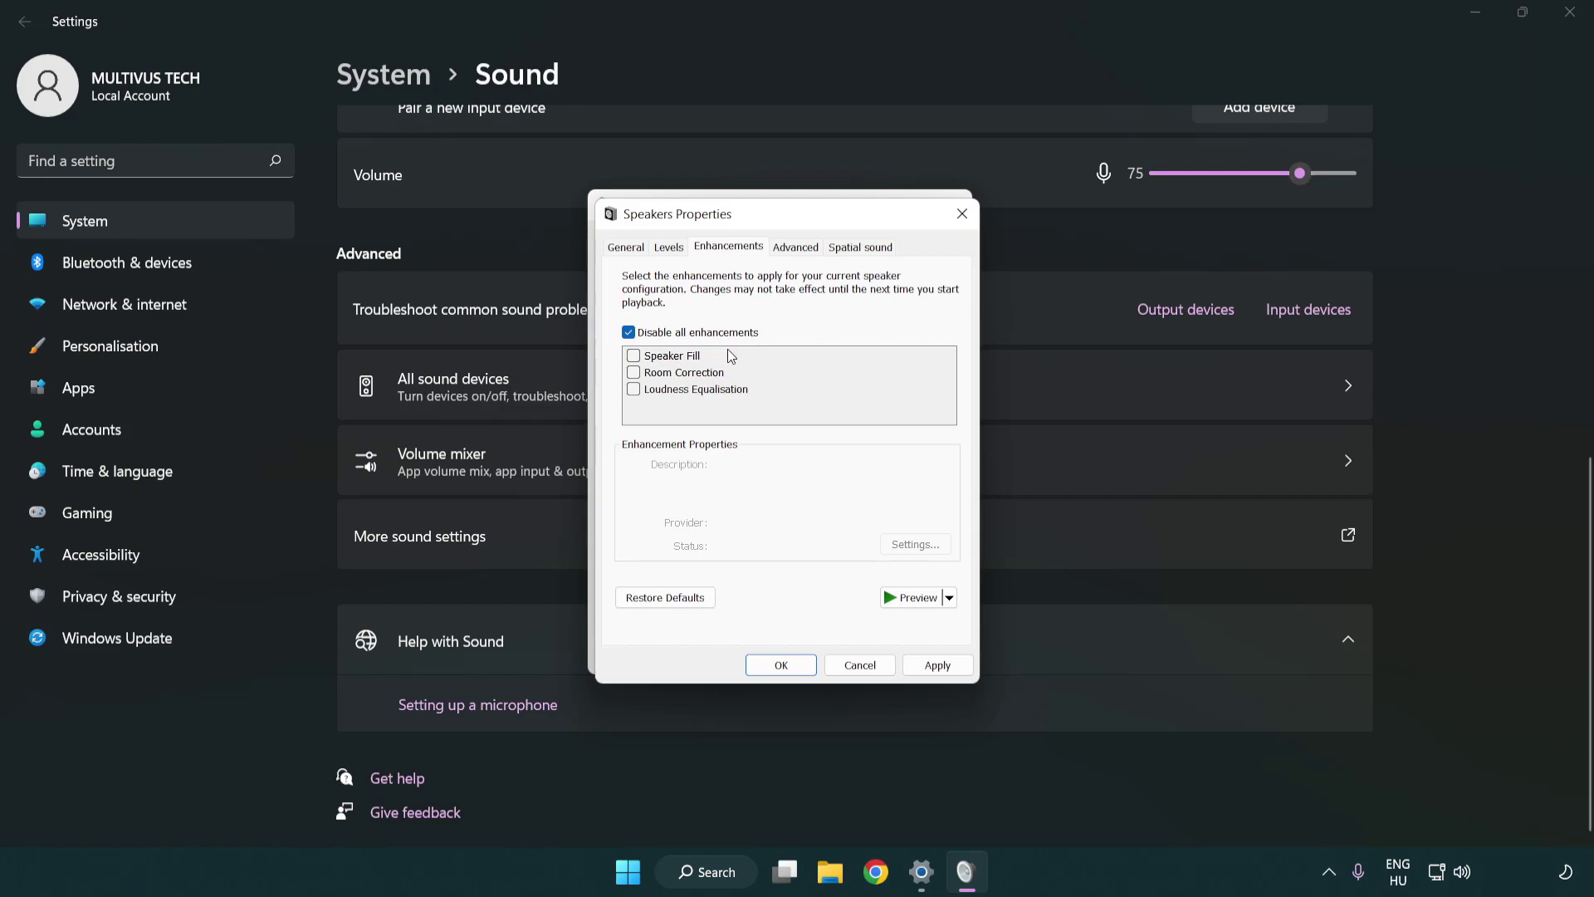
Apply 16 bit, 48000 Hz (DVD Quality) as Default Format and close both sound dialogs
left_click(799, 248)
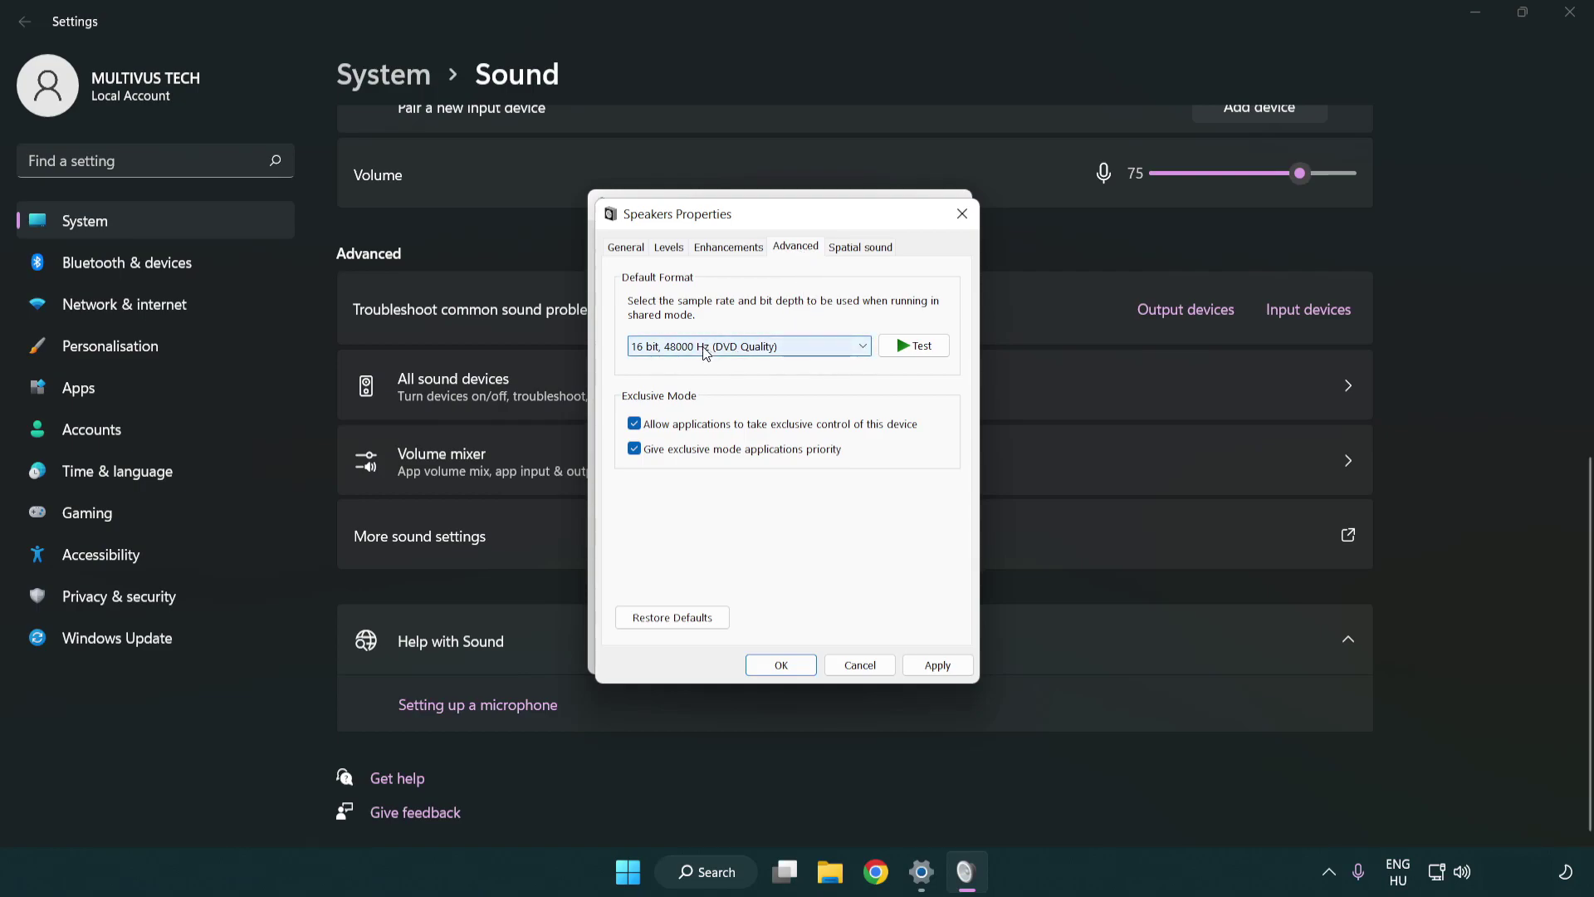
left_click(748, 346)
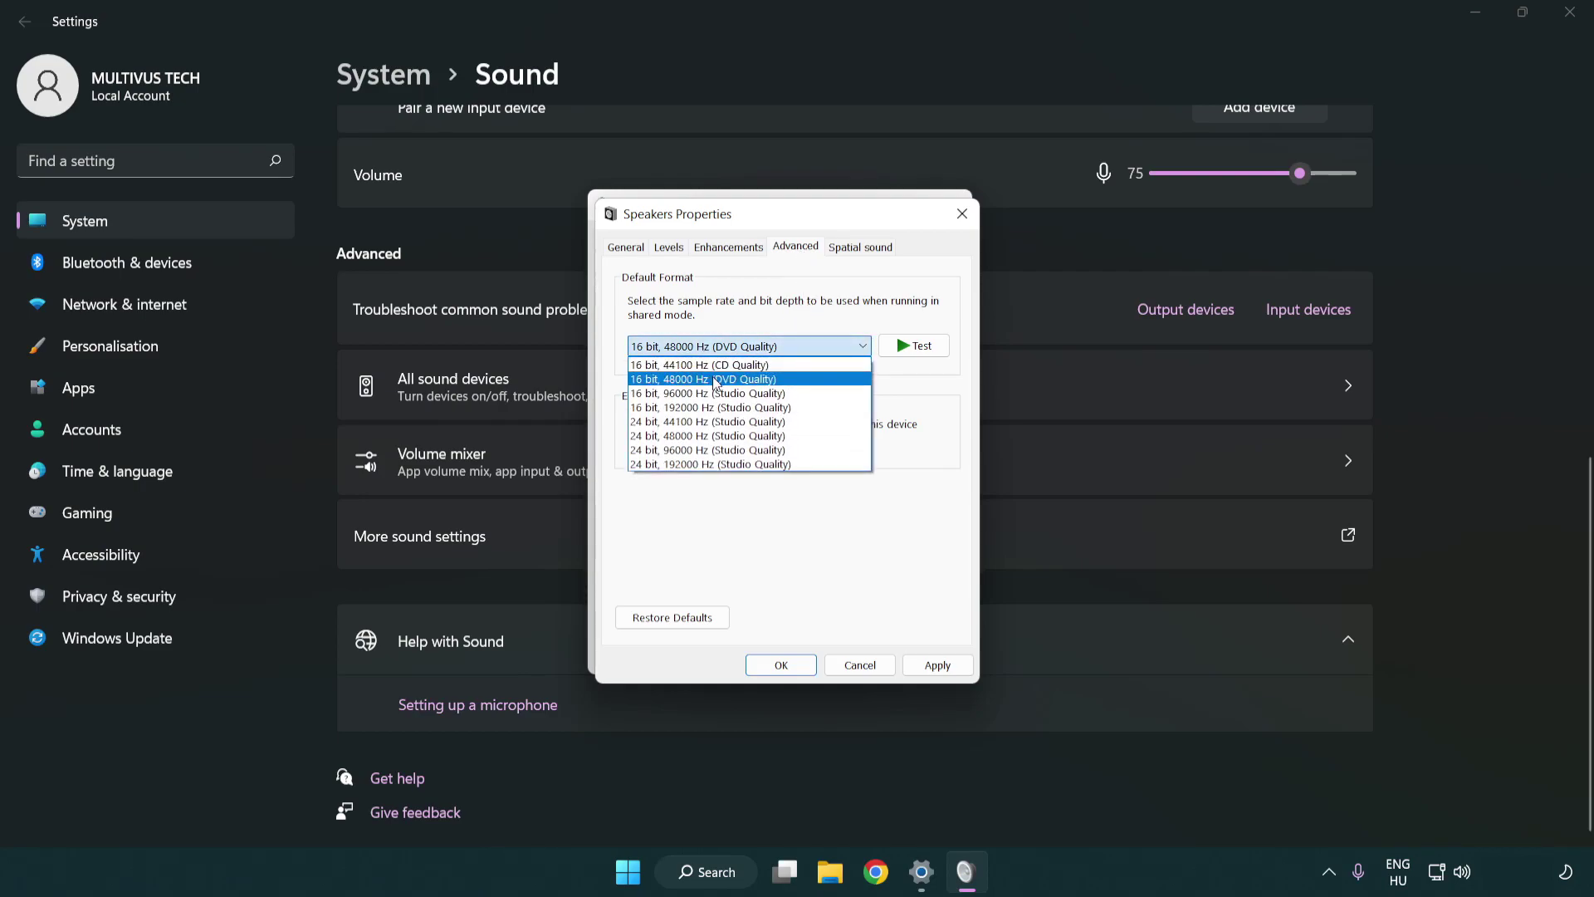
left_click(717, 379)
left_click(937, 665)
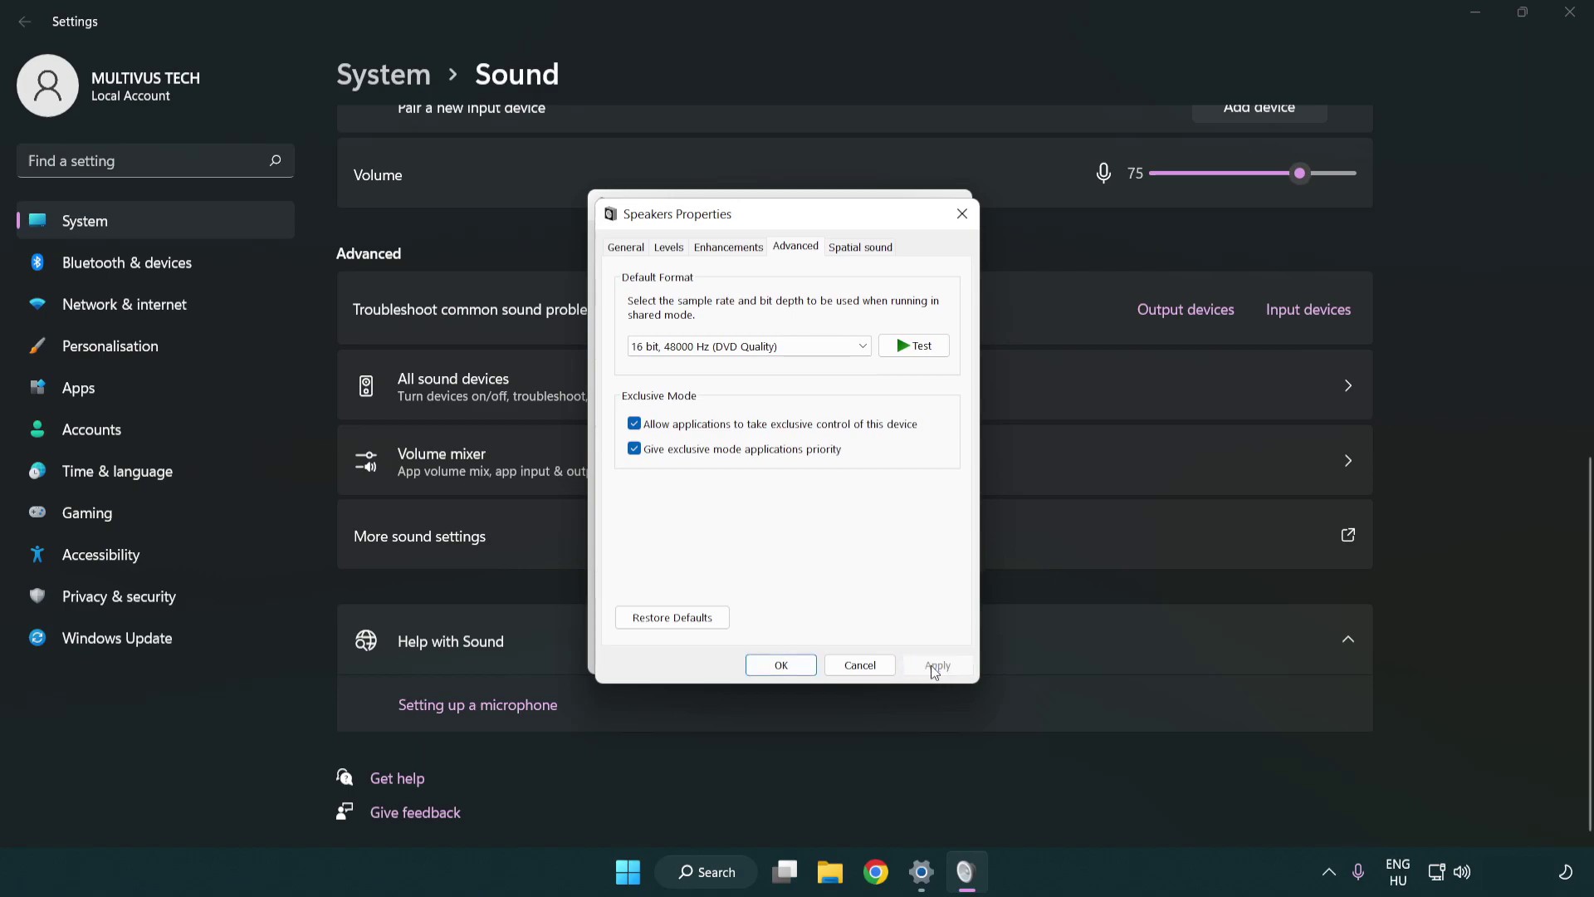
left_click(783, 665)
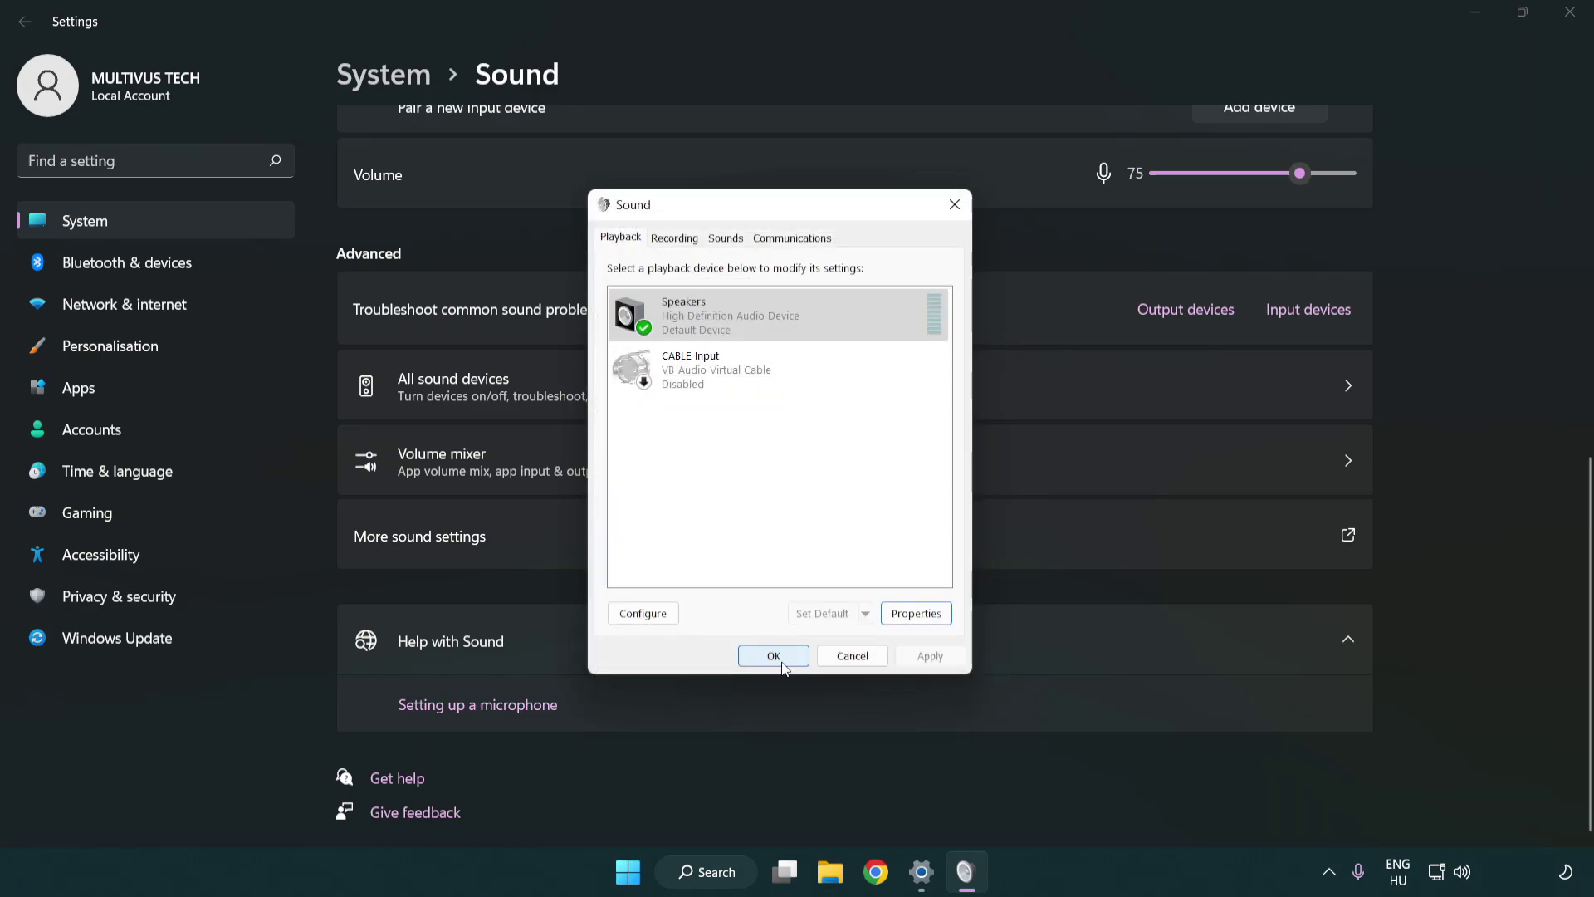
left_click(773, 656)
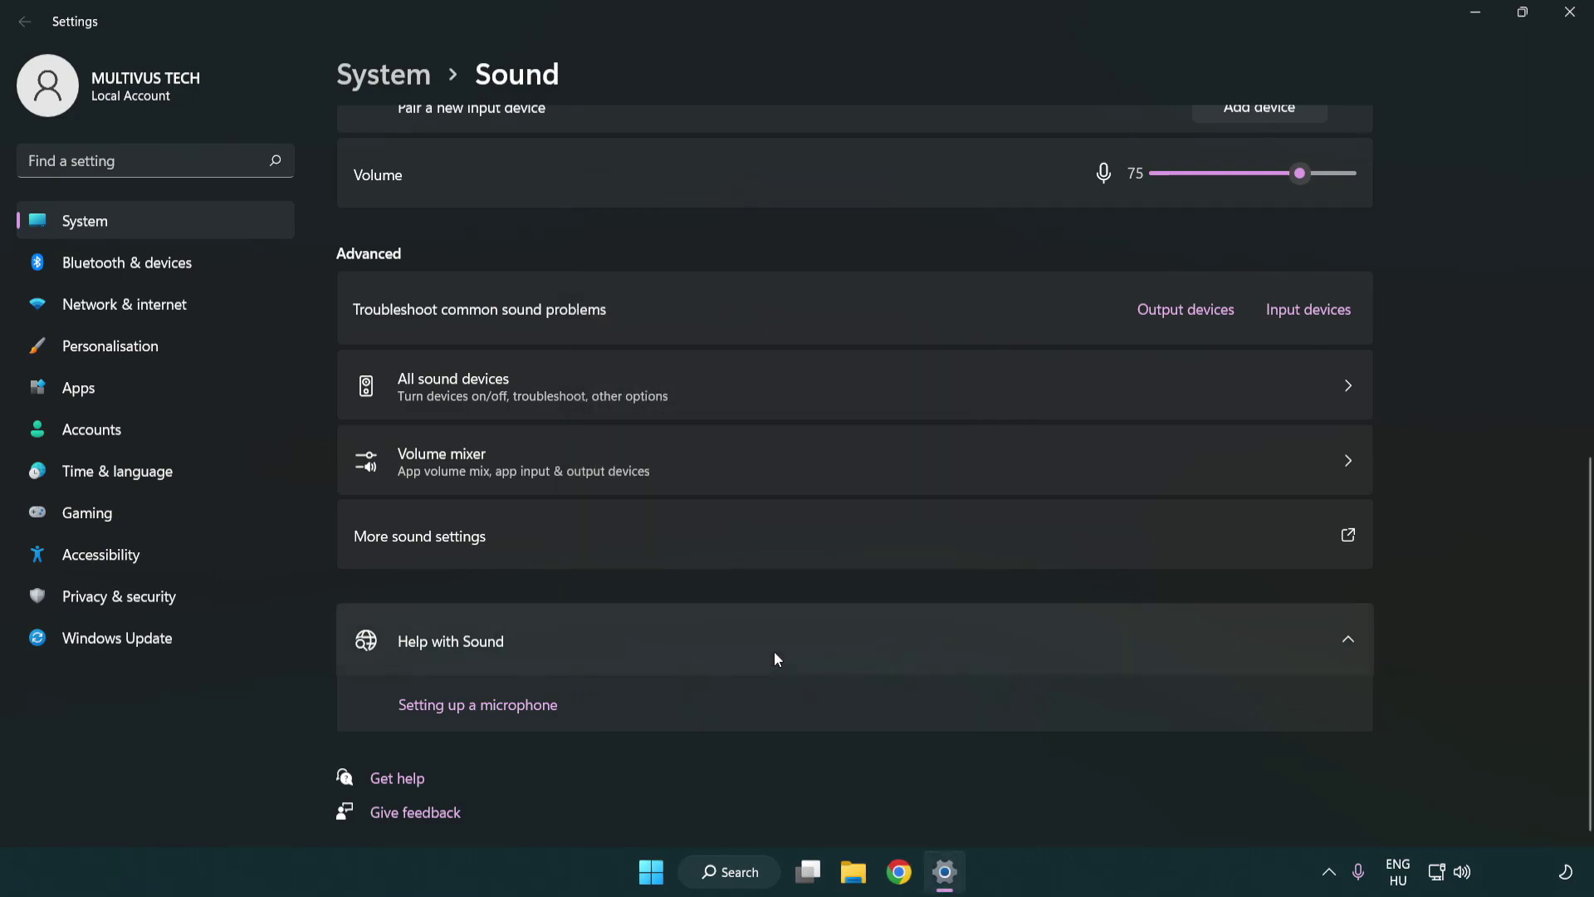
Close the Sound settings window and briefly view the Start menu power options
left_click(1569, 15)
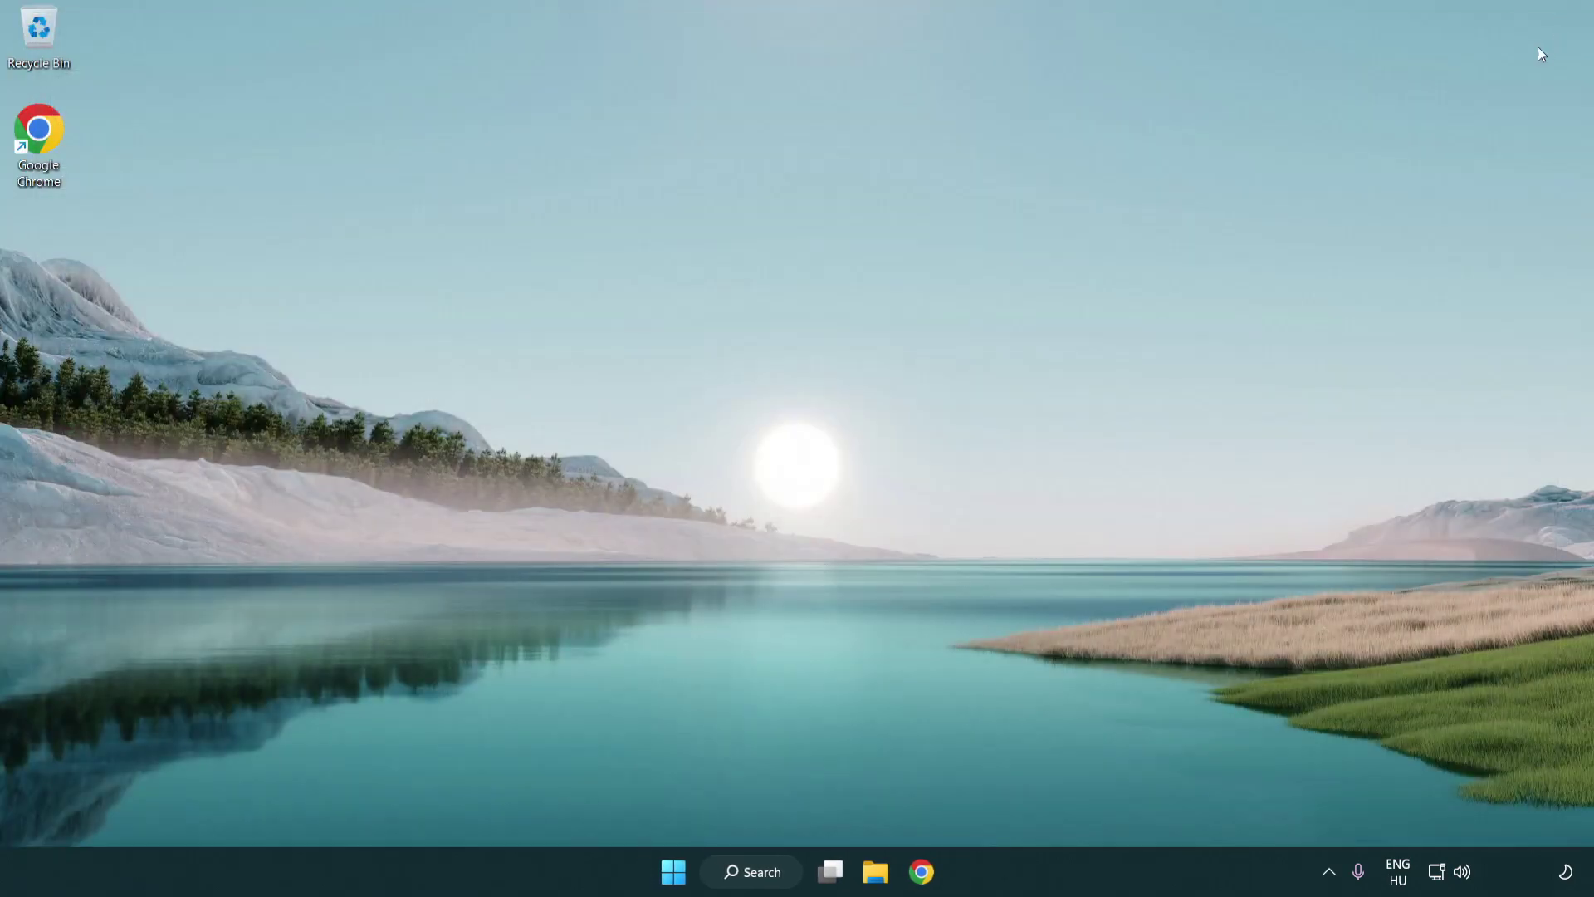
left_click(674, 875)
left_click(1056, 801)
Search for 'device manager' and launch Device Manager from the results
left_click(752, 872)
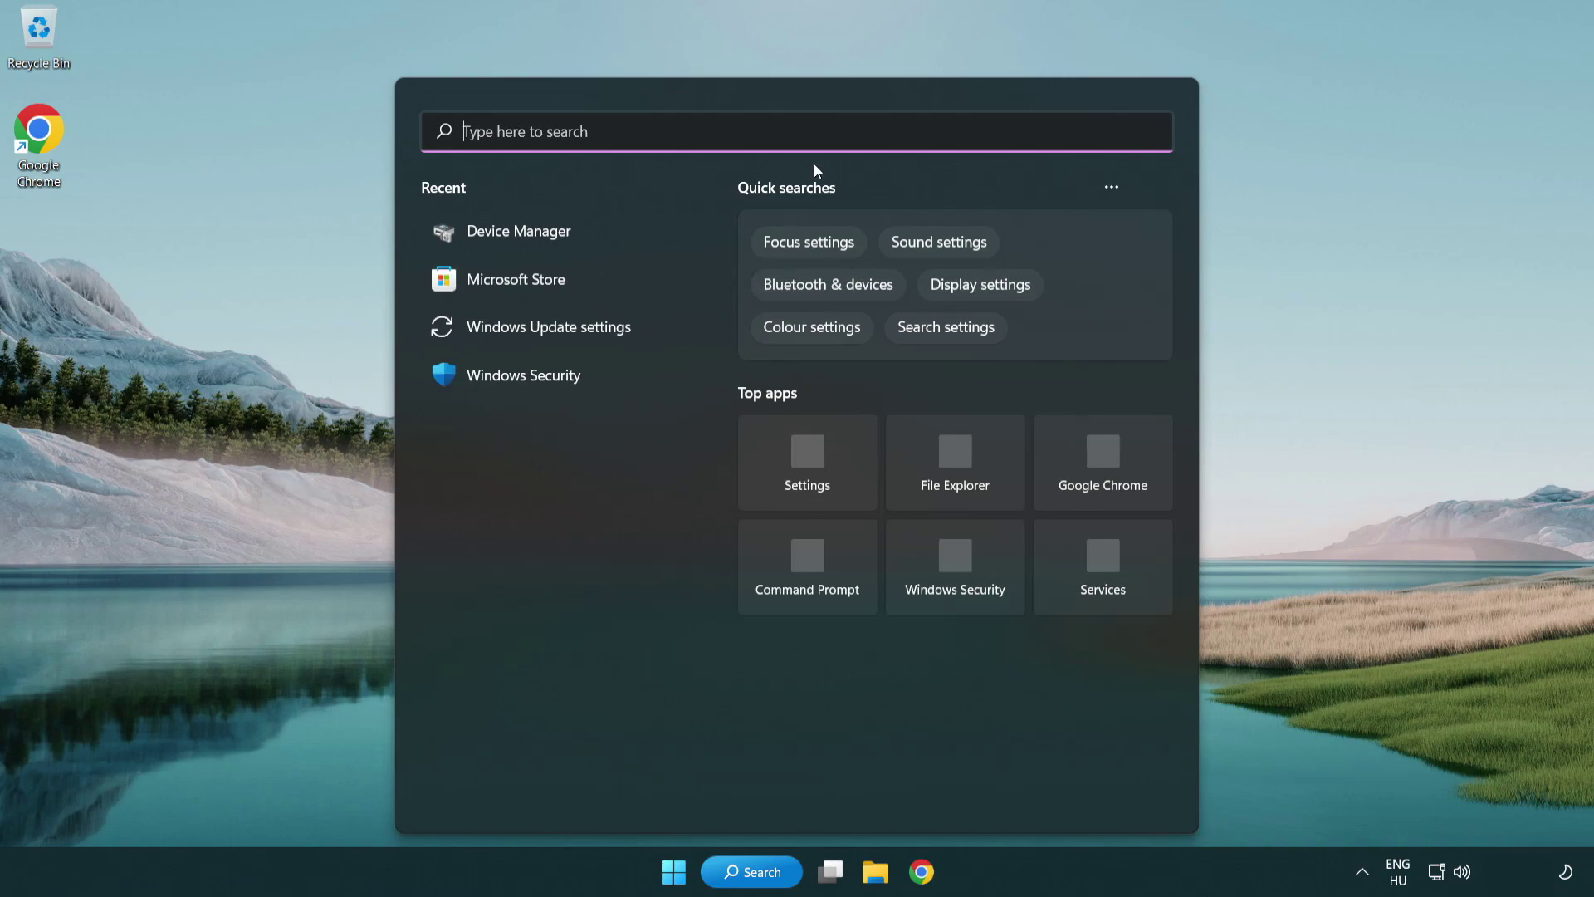
type("device manager")
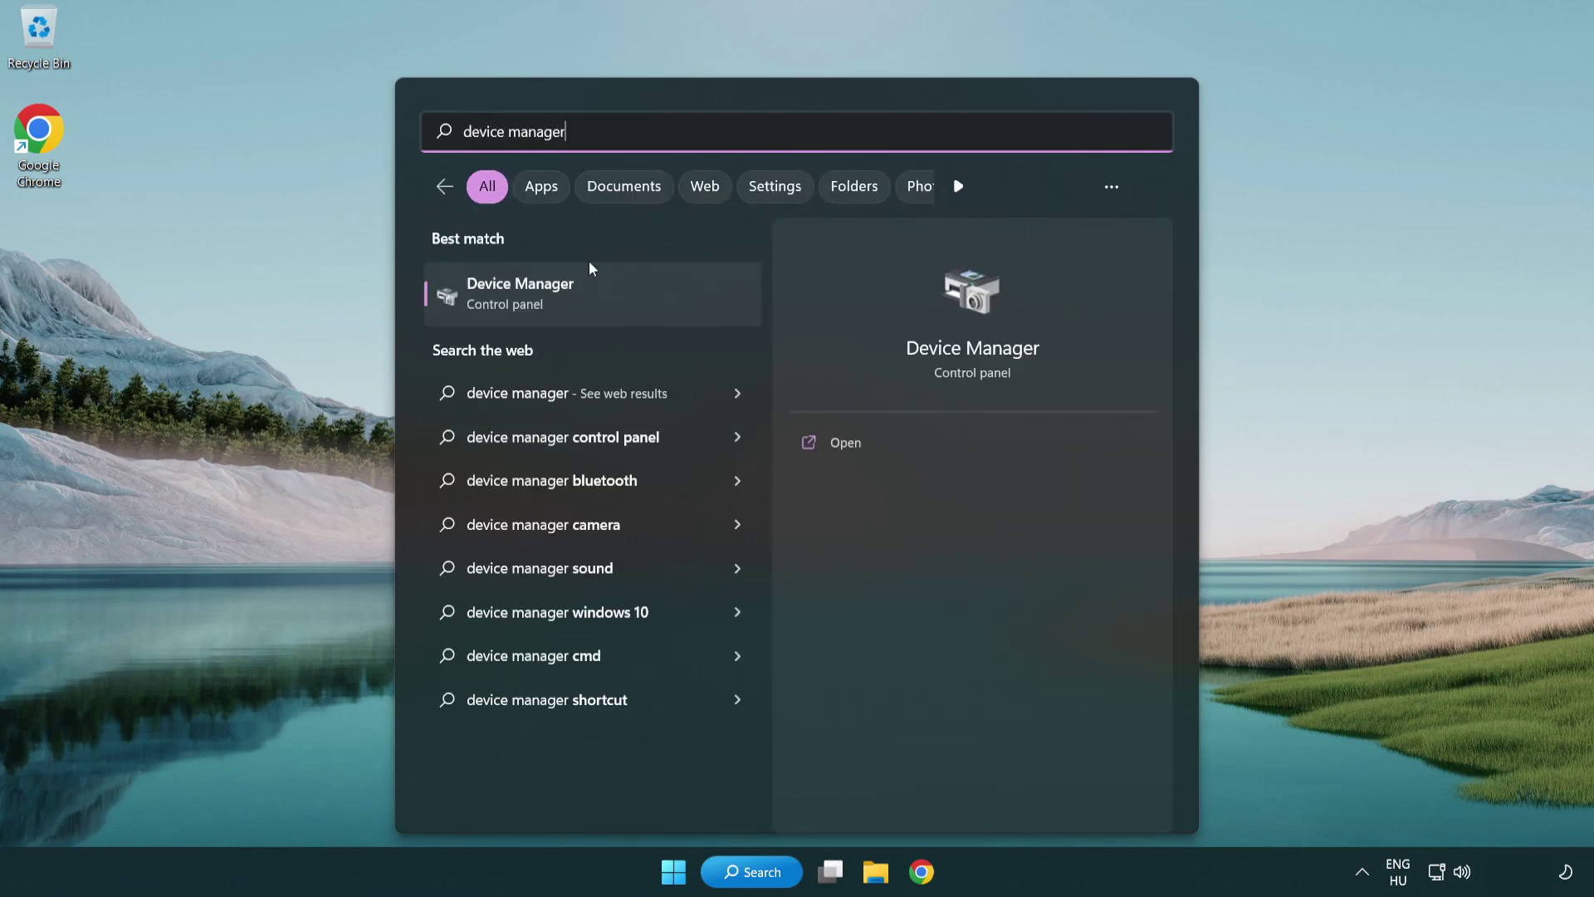
left_click(652, 300)
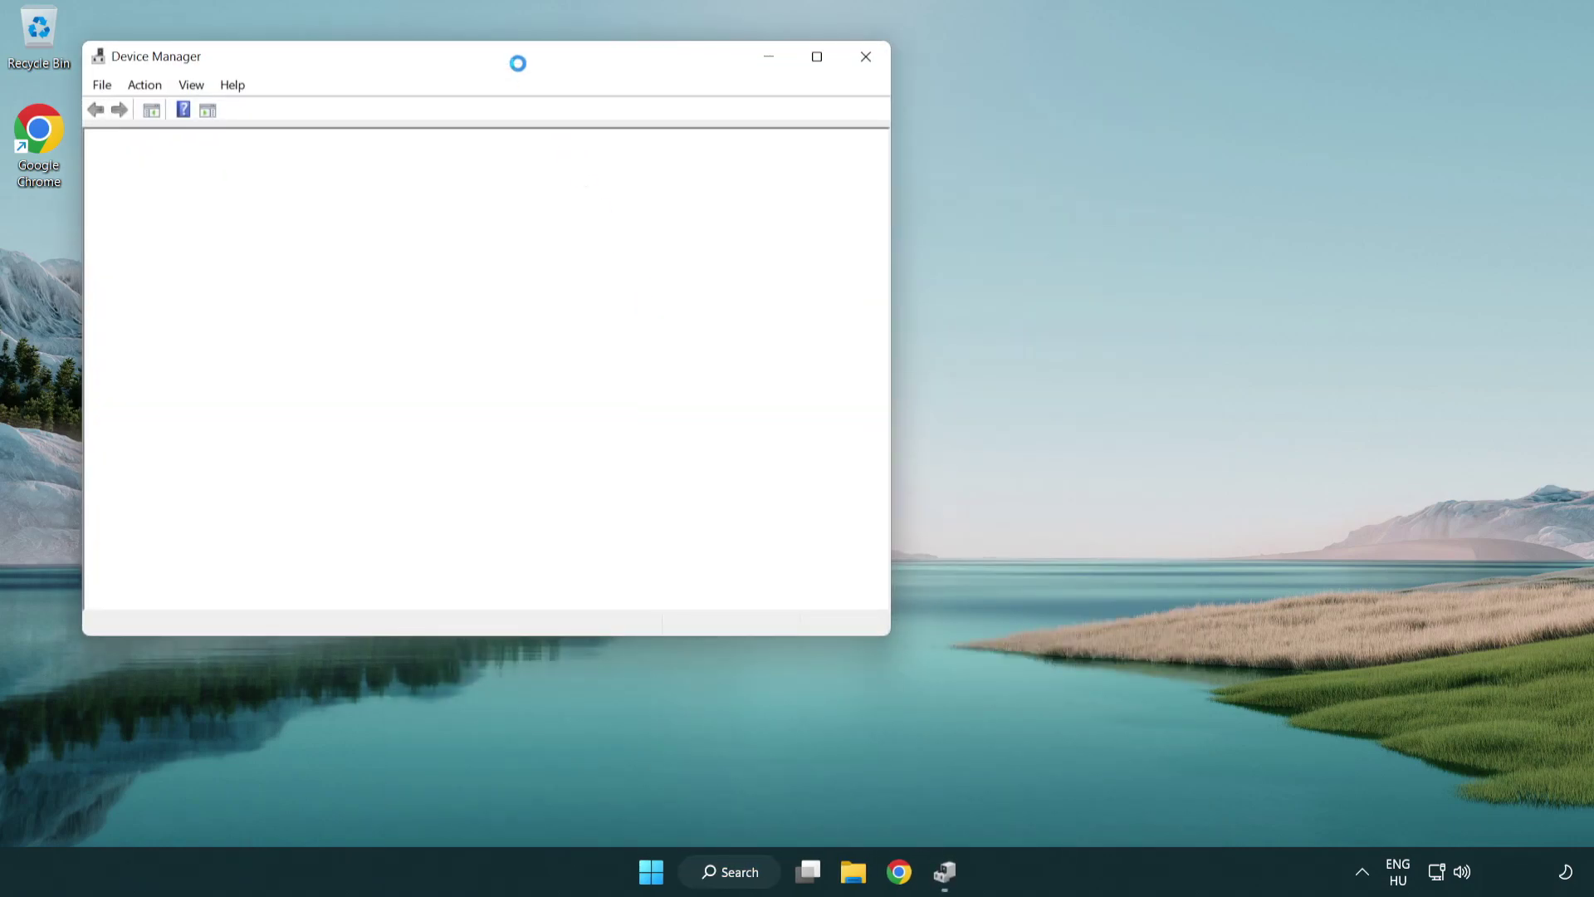
Centre Device Manager, expand Sound, video and game controllers, and right-click High Definition Audio Device
left_click_drag(510, 57, 807, 146)
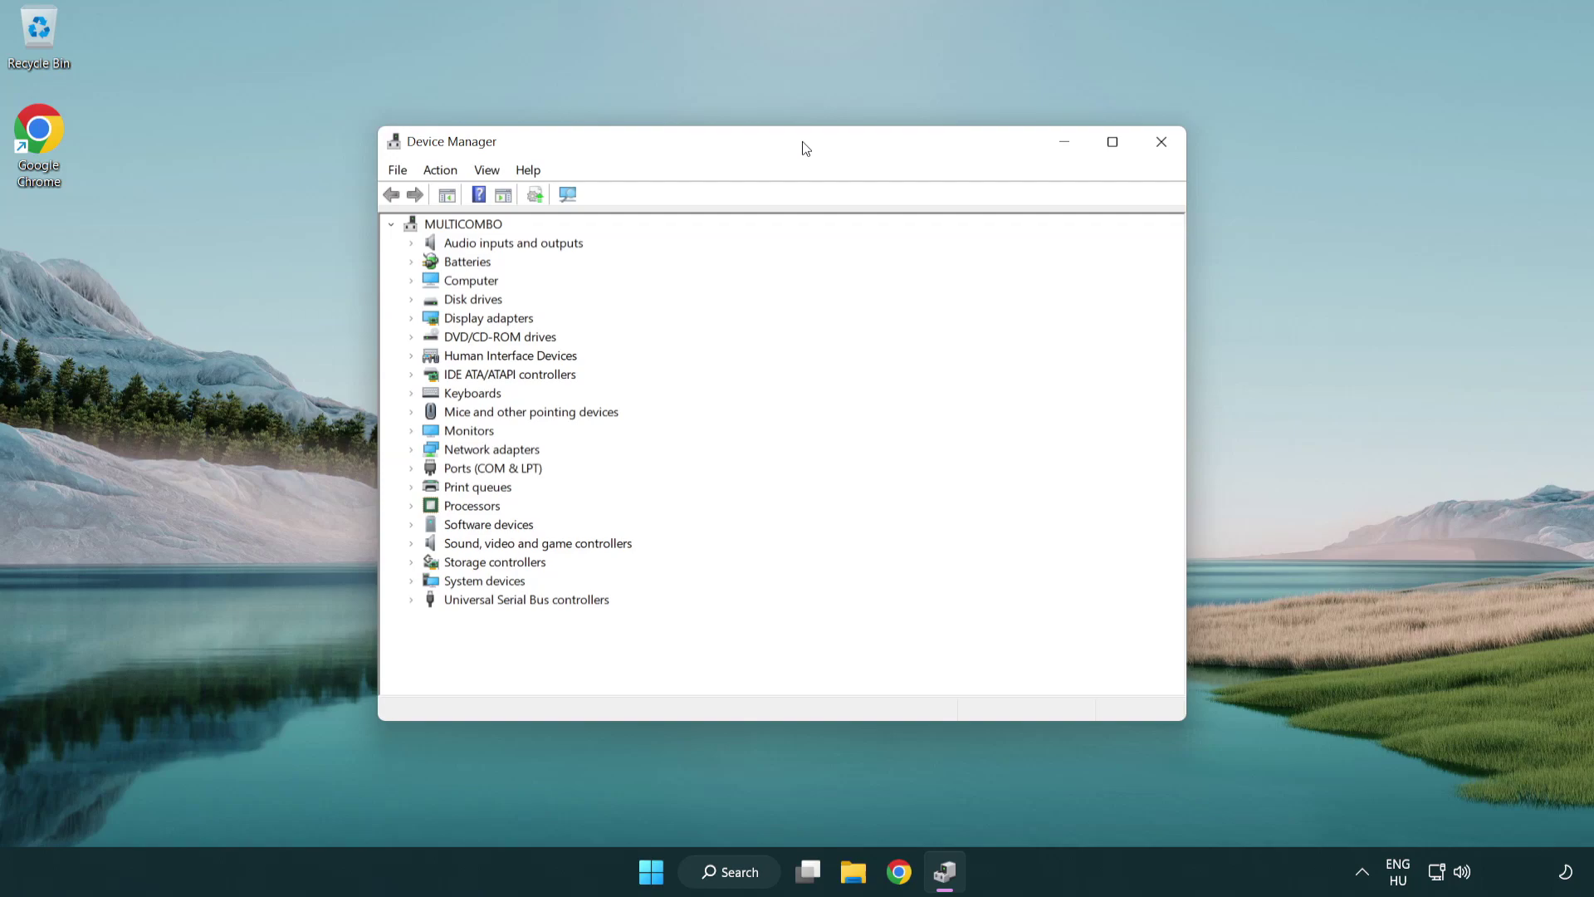
left_click(445, 552)
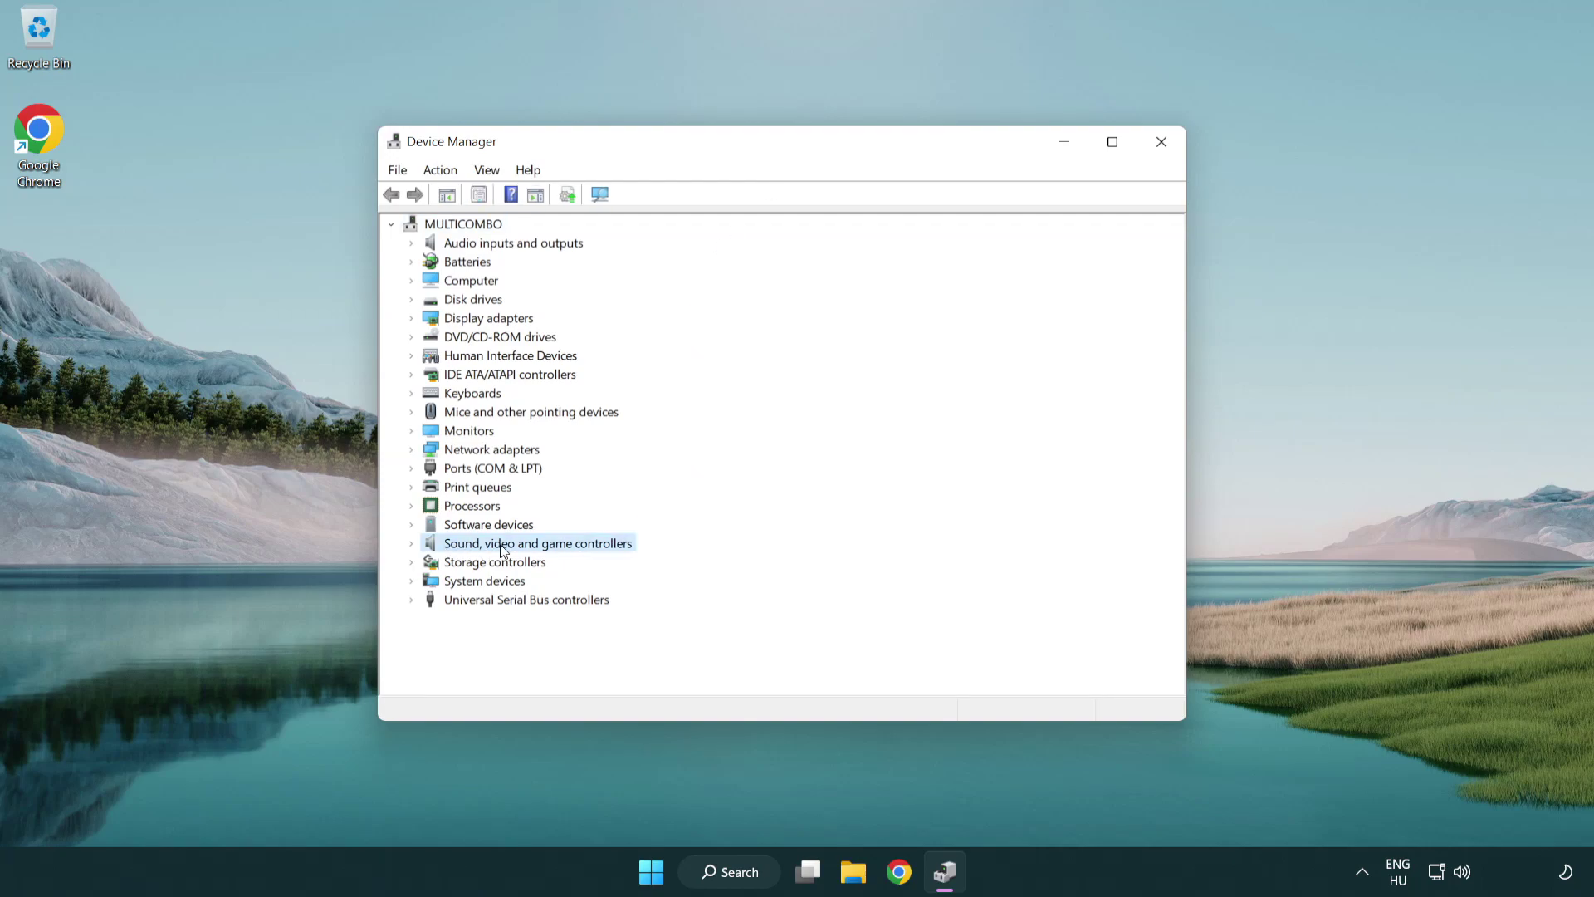
left_click(413, 544)
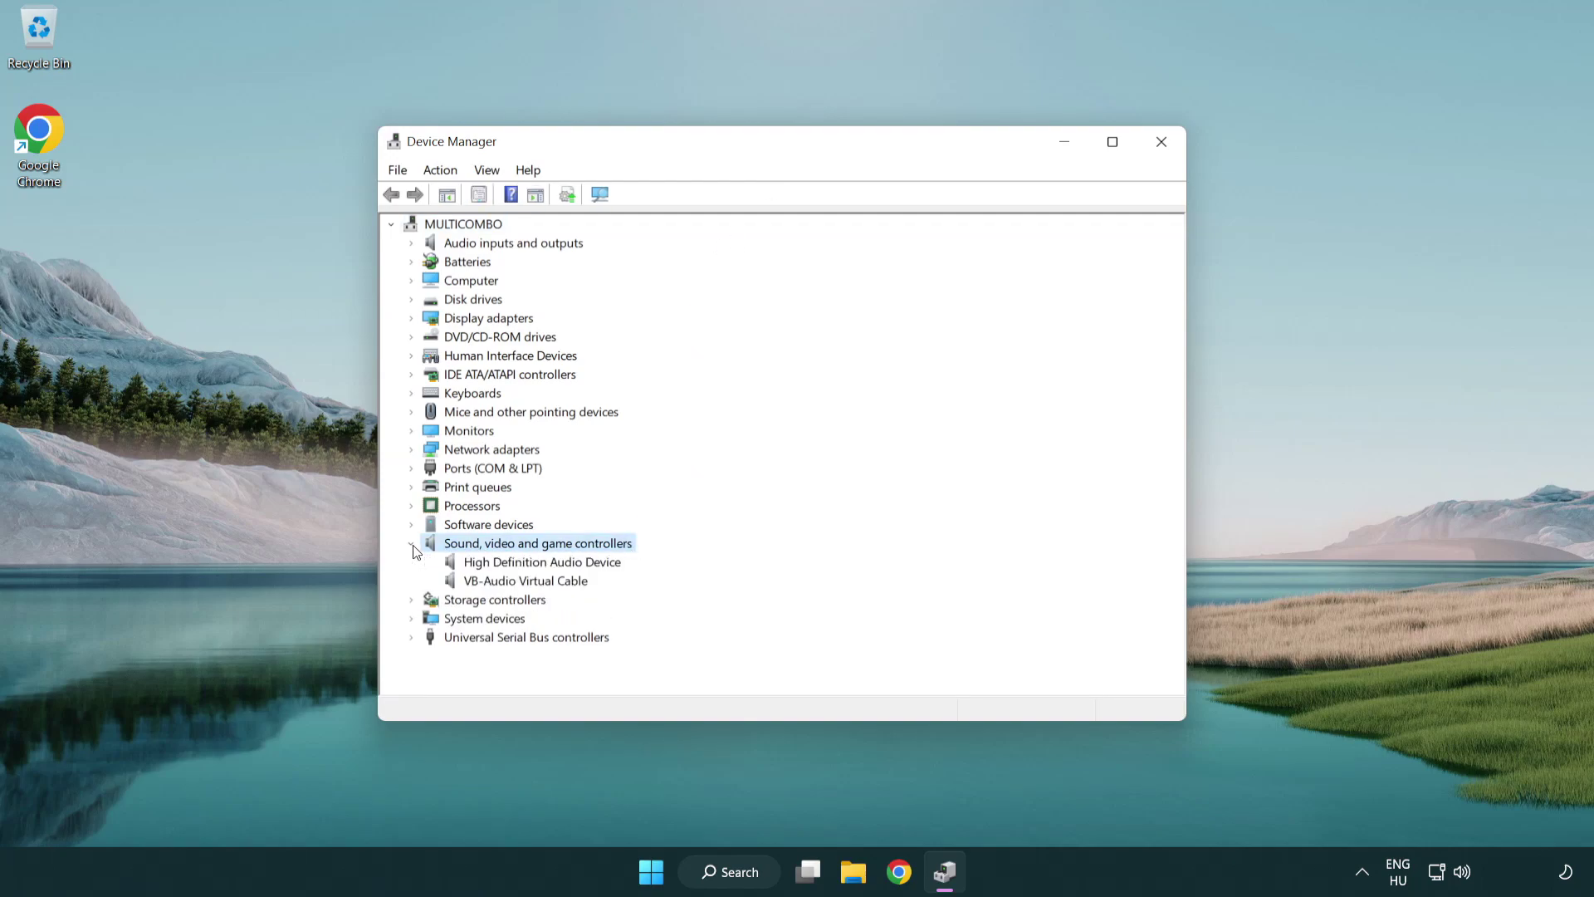
left_click(495, 569)
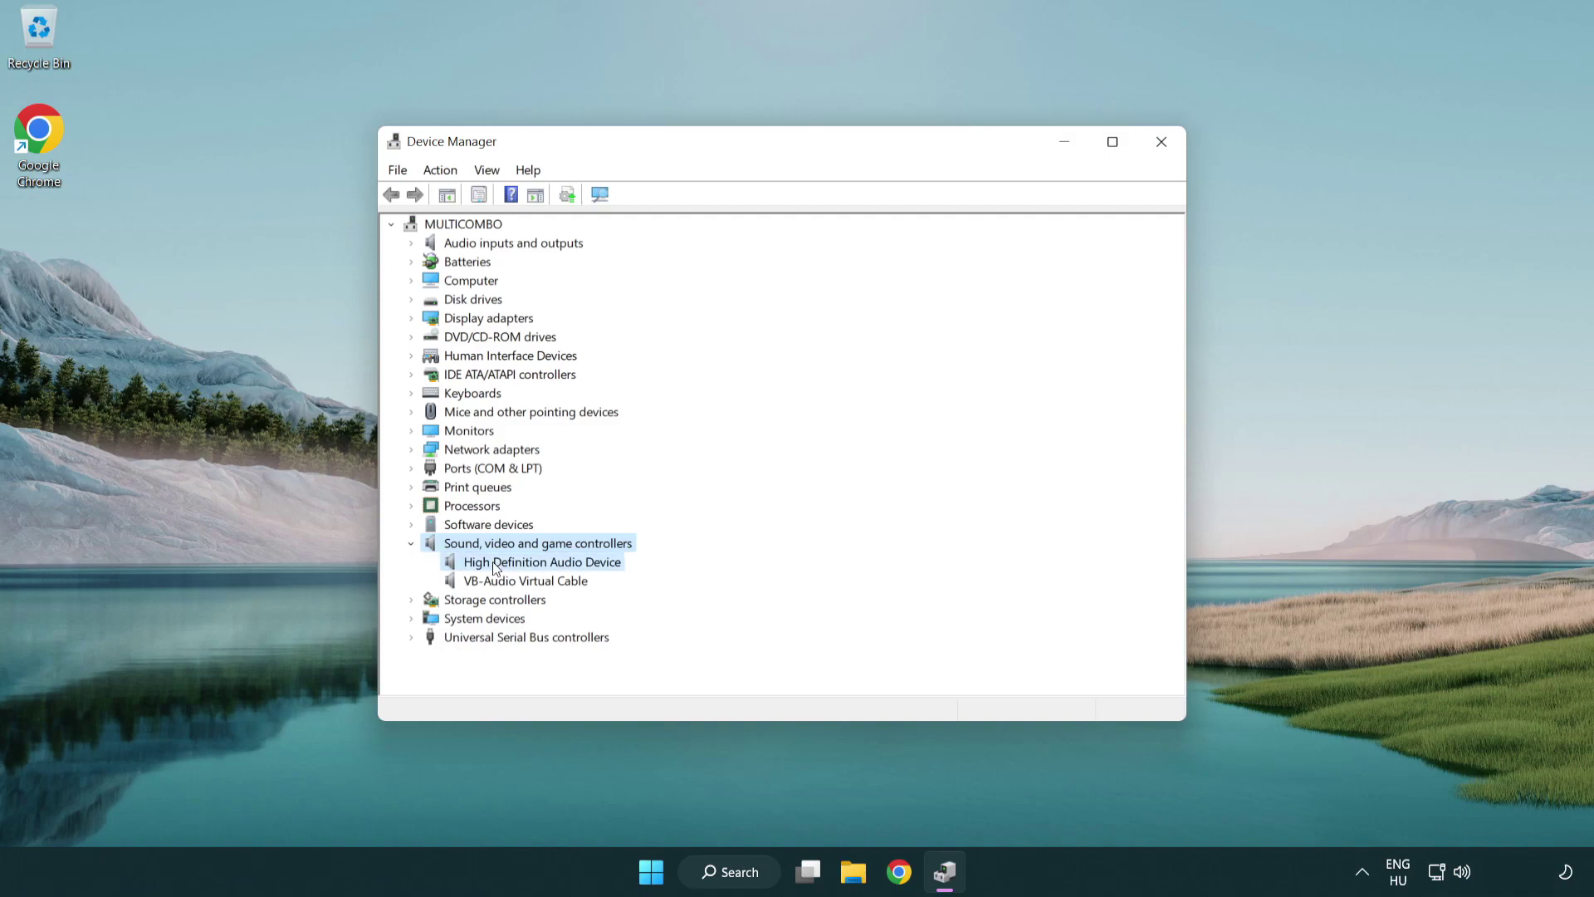
right_click(557, 561)
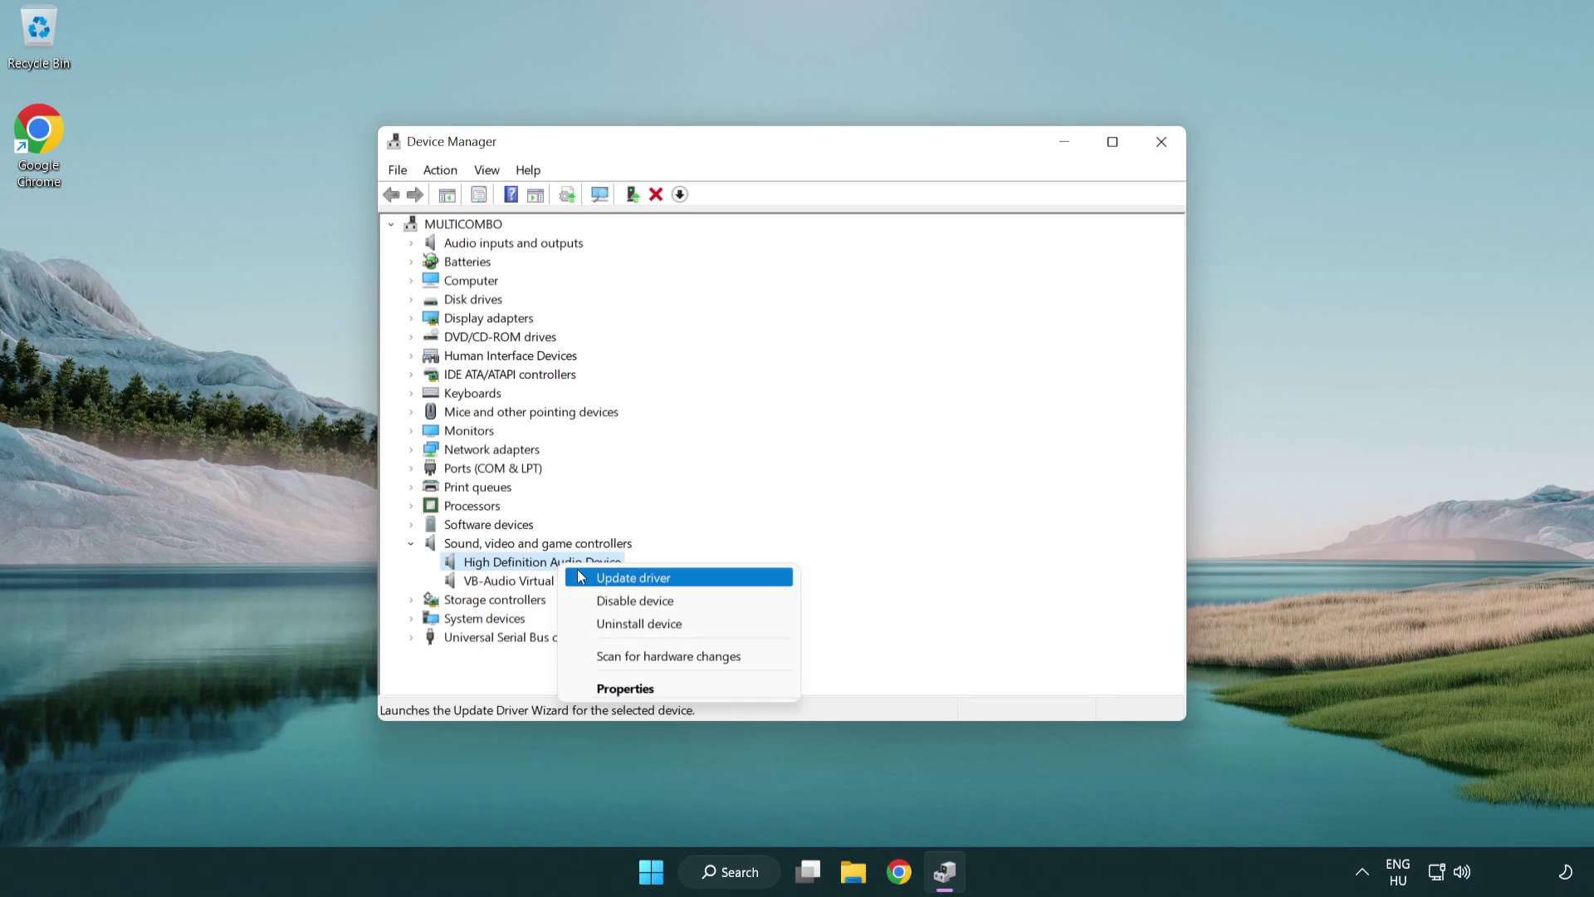
Reinstall High Definition Audio Device via Update driver > Browse my computer > Let me pick
left_click(688, 577)
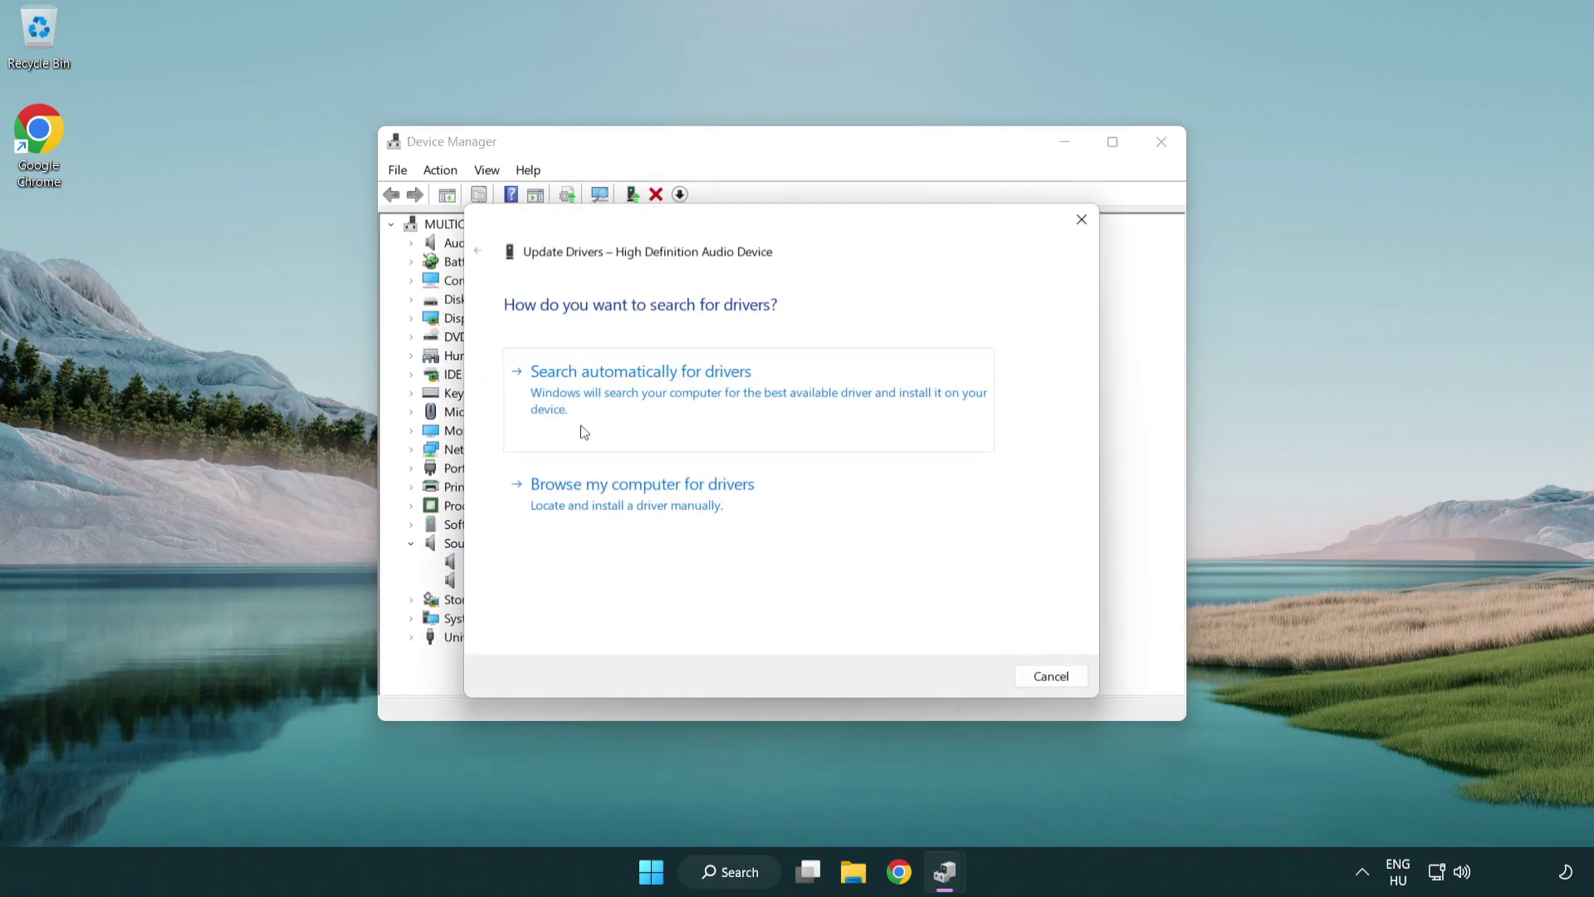
left_click(645, 519)
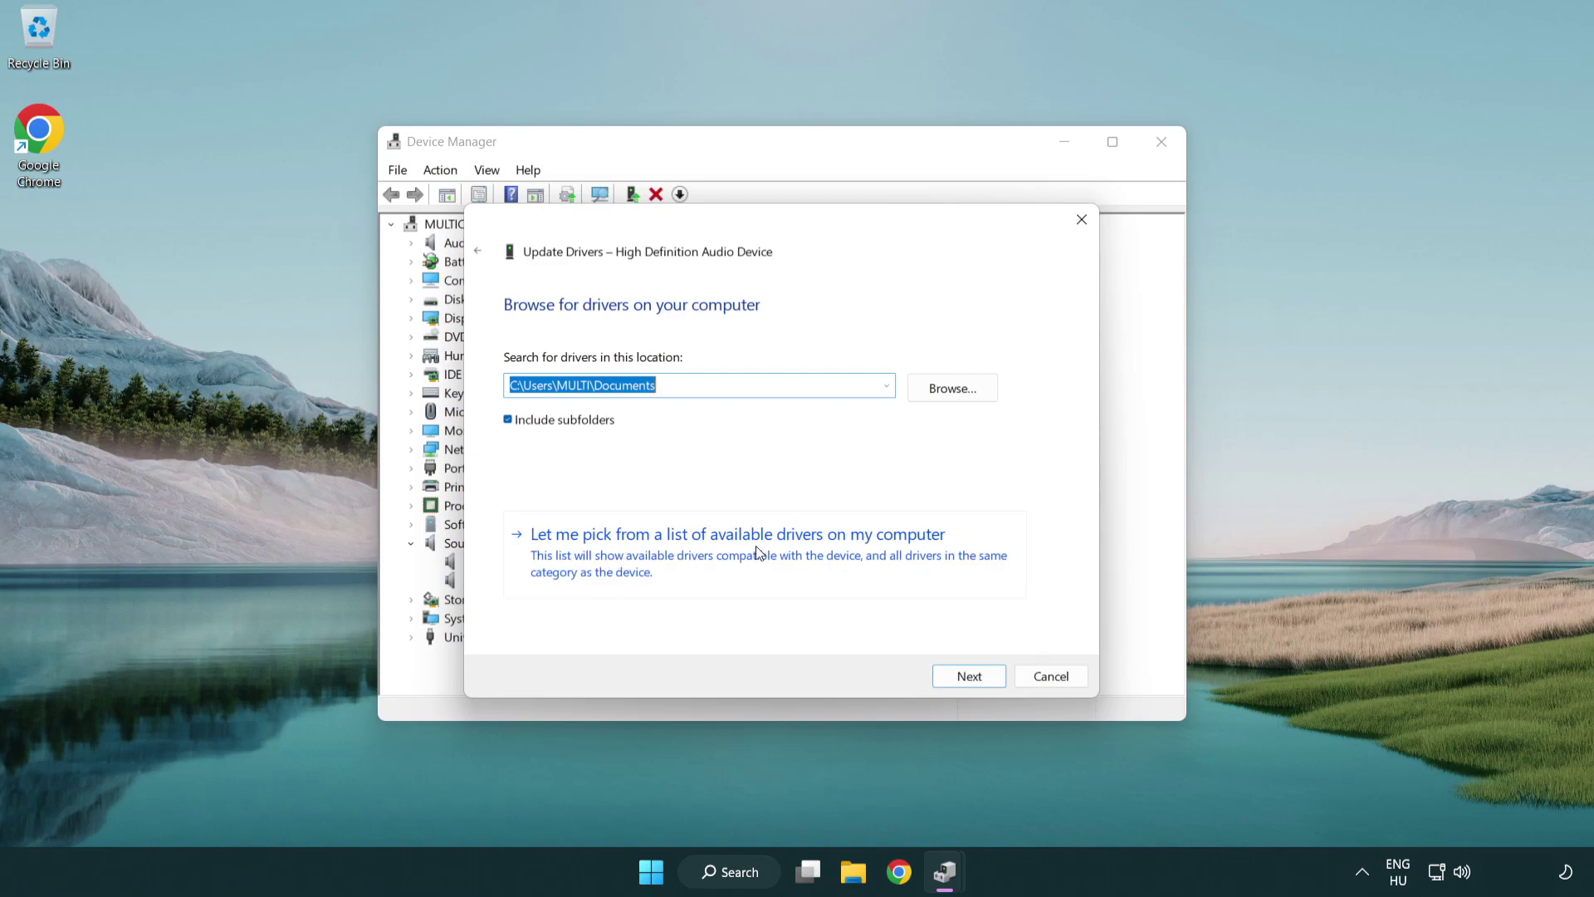
left_click(766, 564)
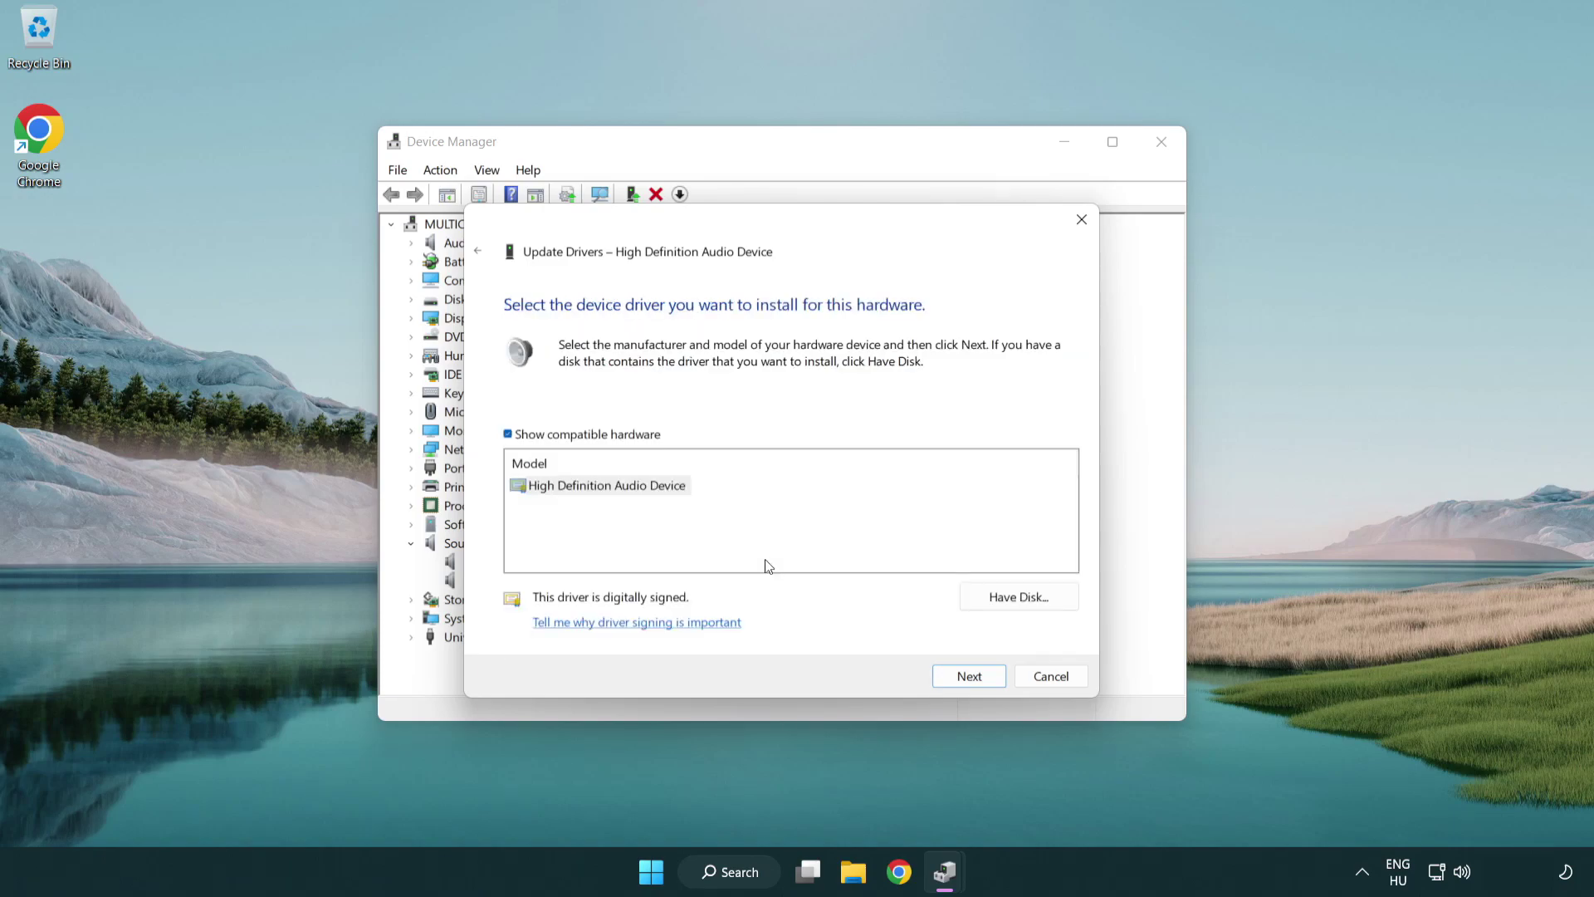
left_click(542, 498, "ctrl")
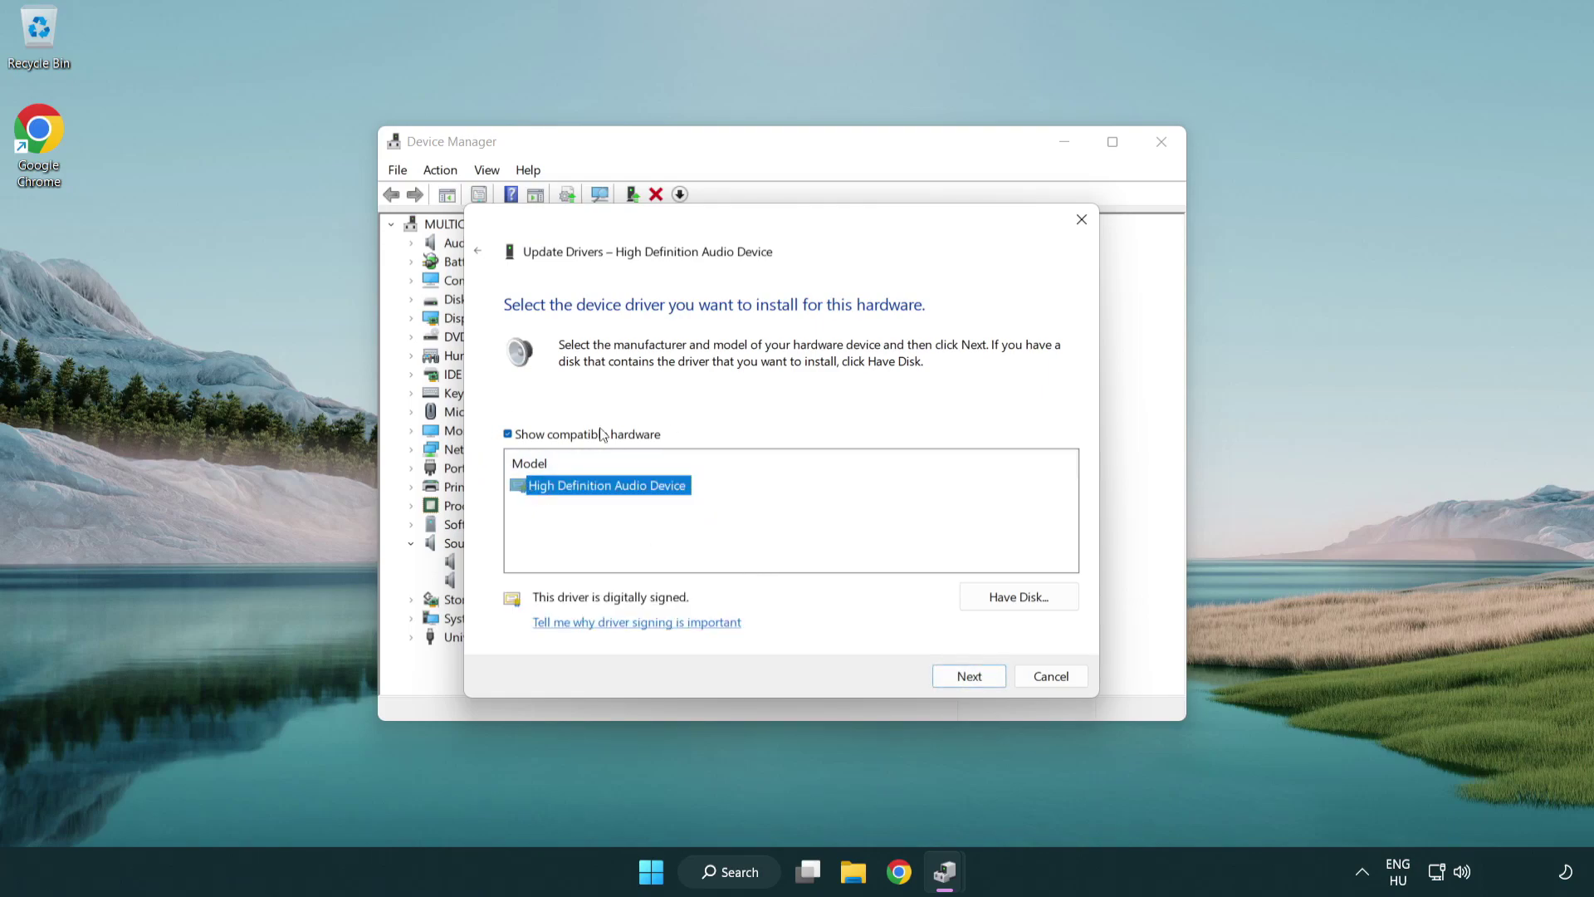
left_click(985, 682)
left_click(879, 607)
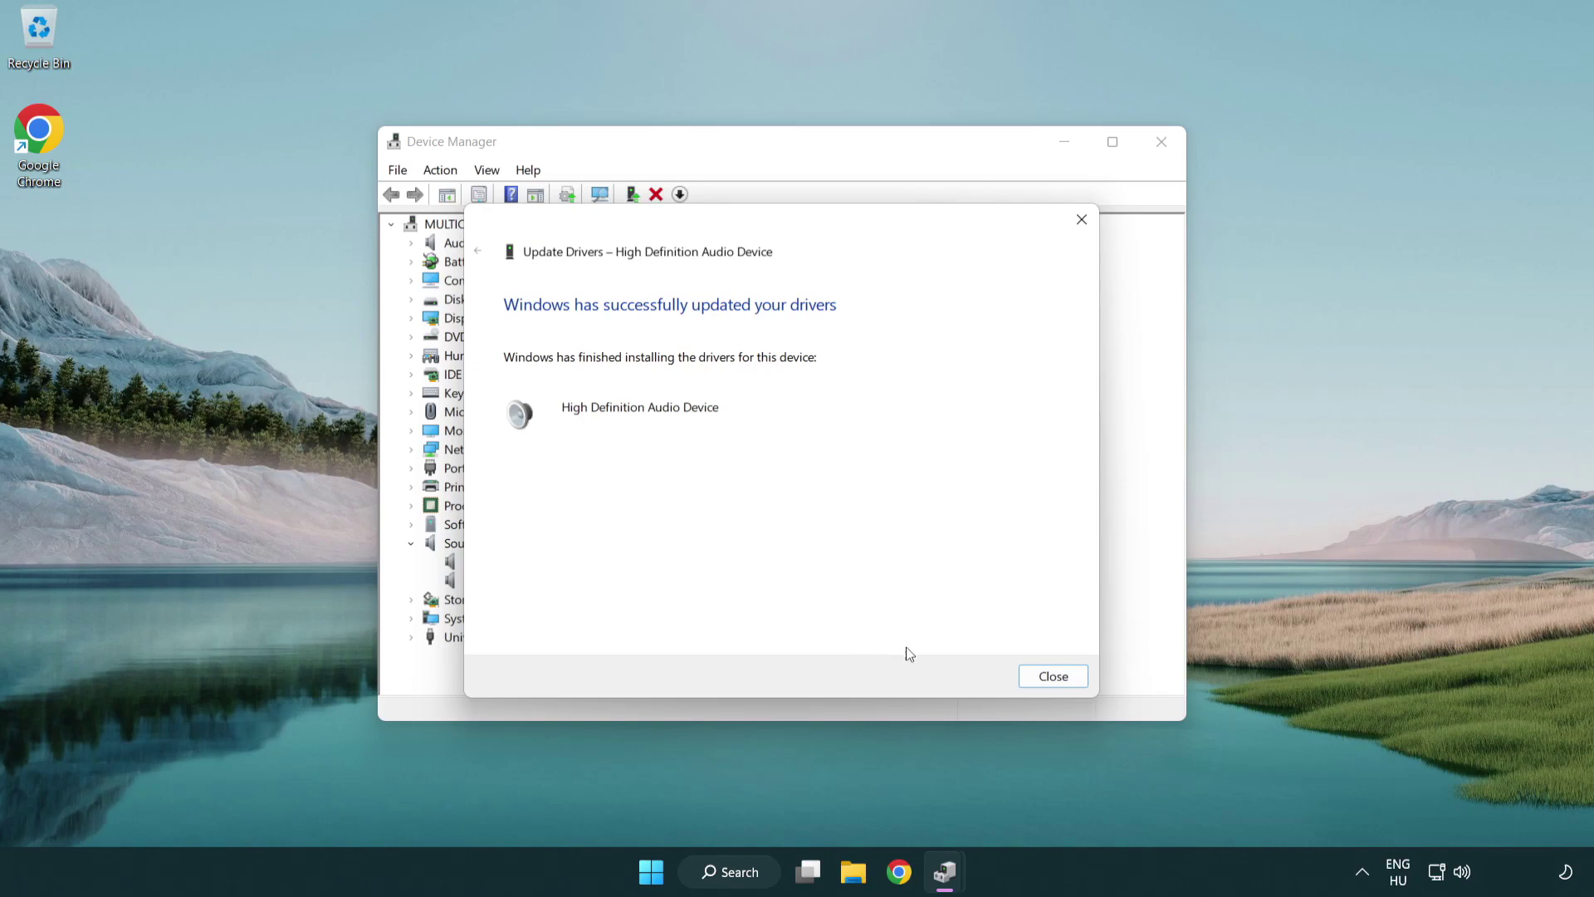
left_click(1054, 682)
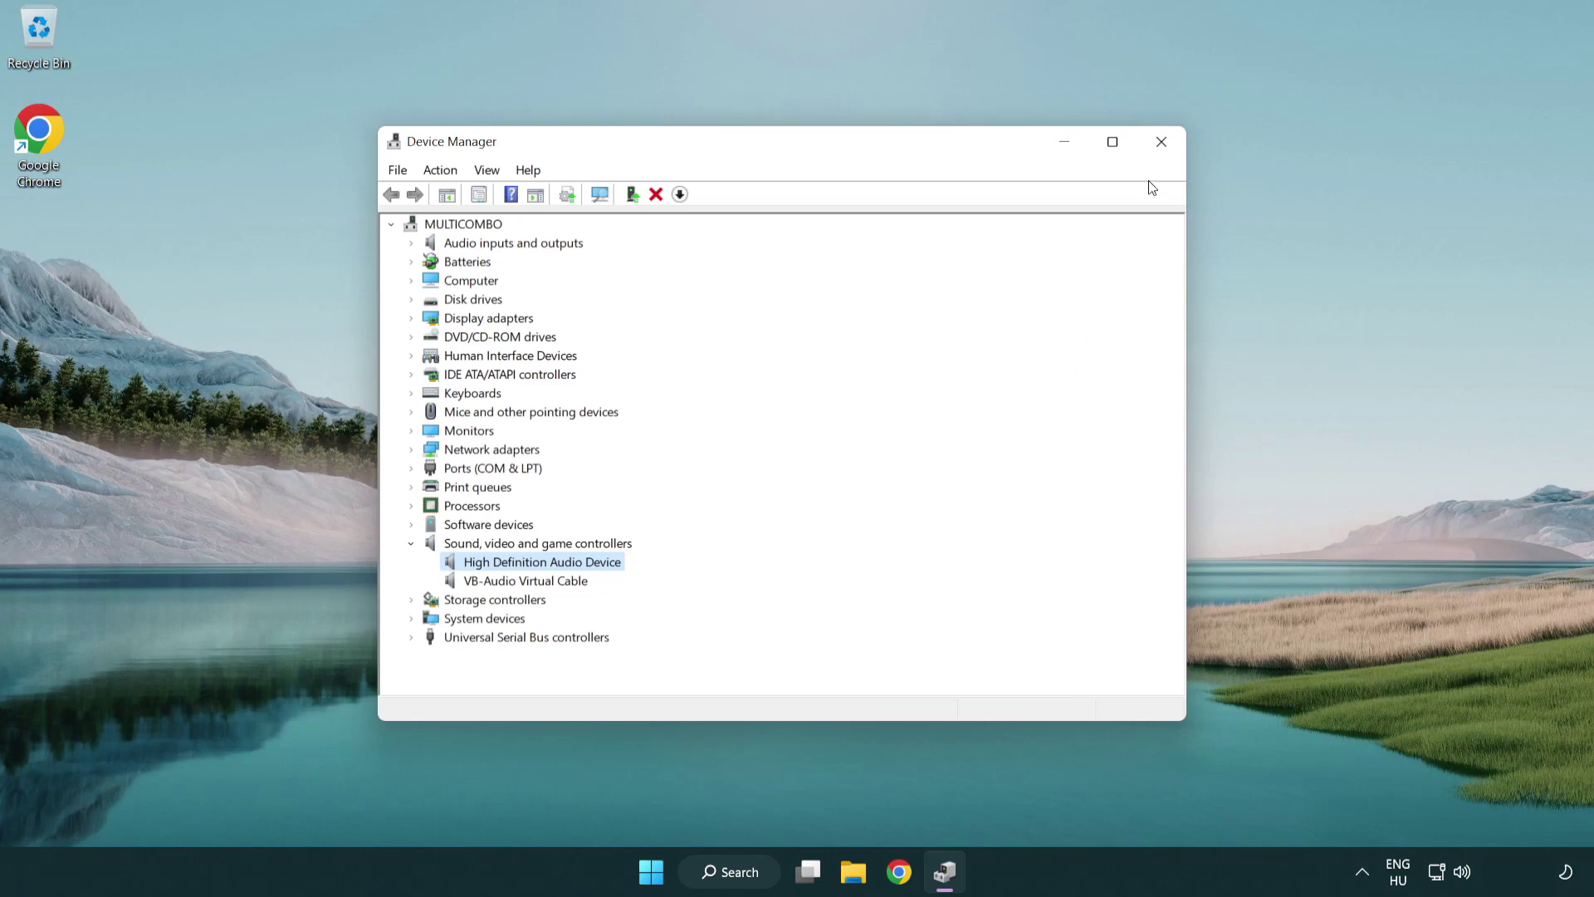
Close Device Manager and glance at the Start menu's power options
left_click(1164, 146)
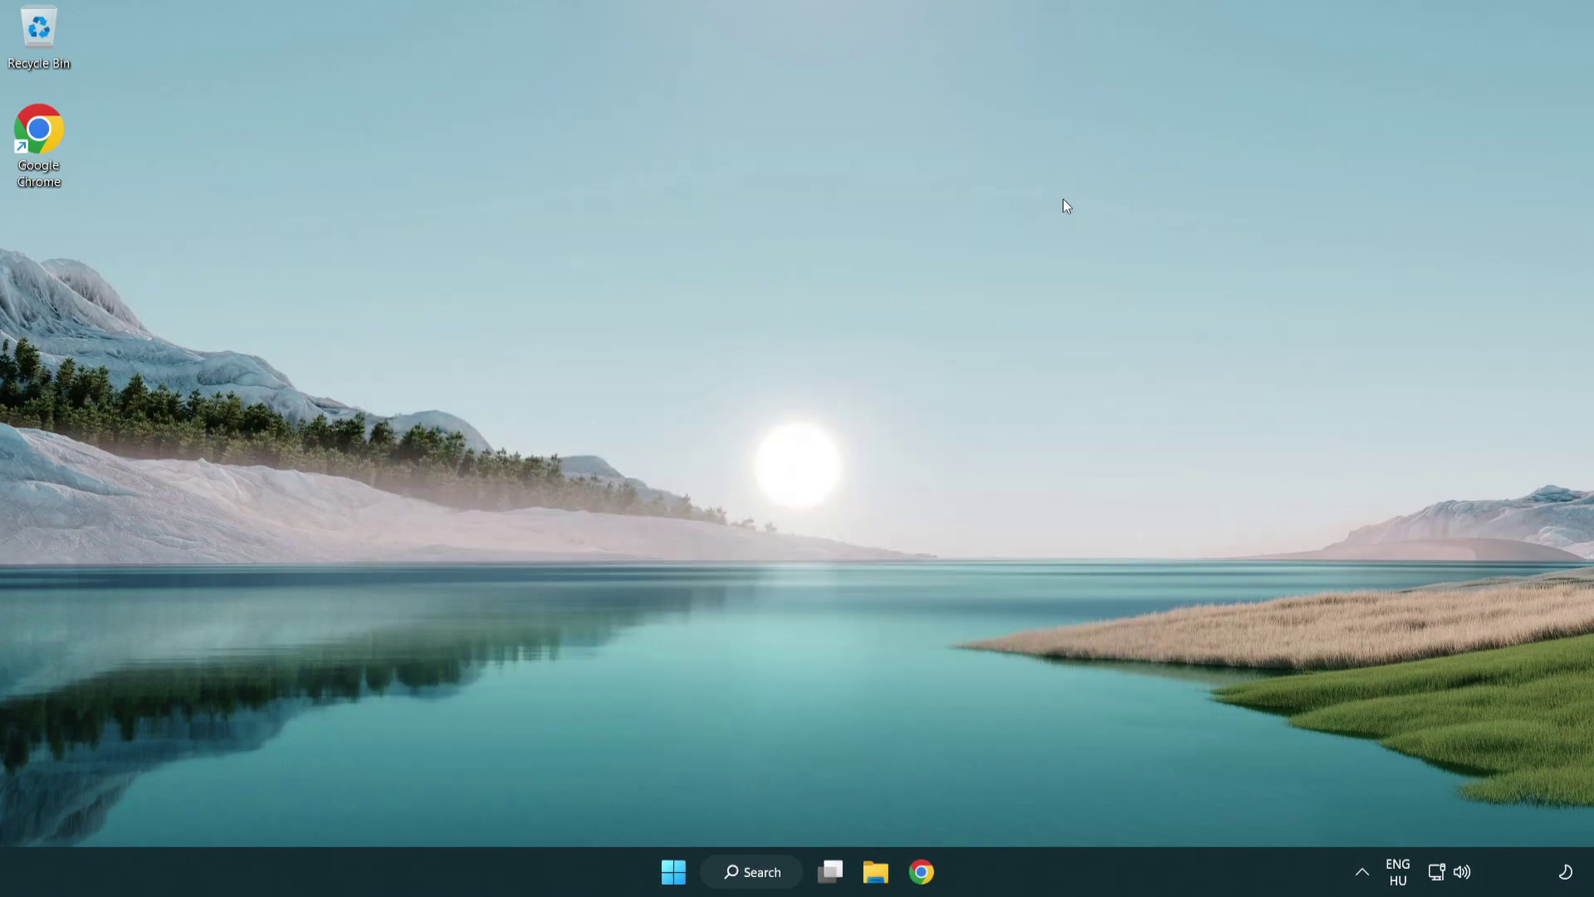
left_click(679, 870)
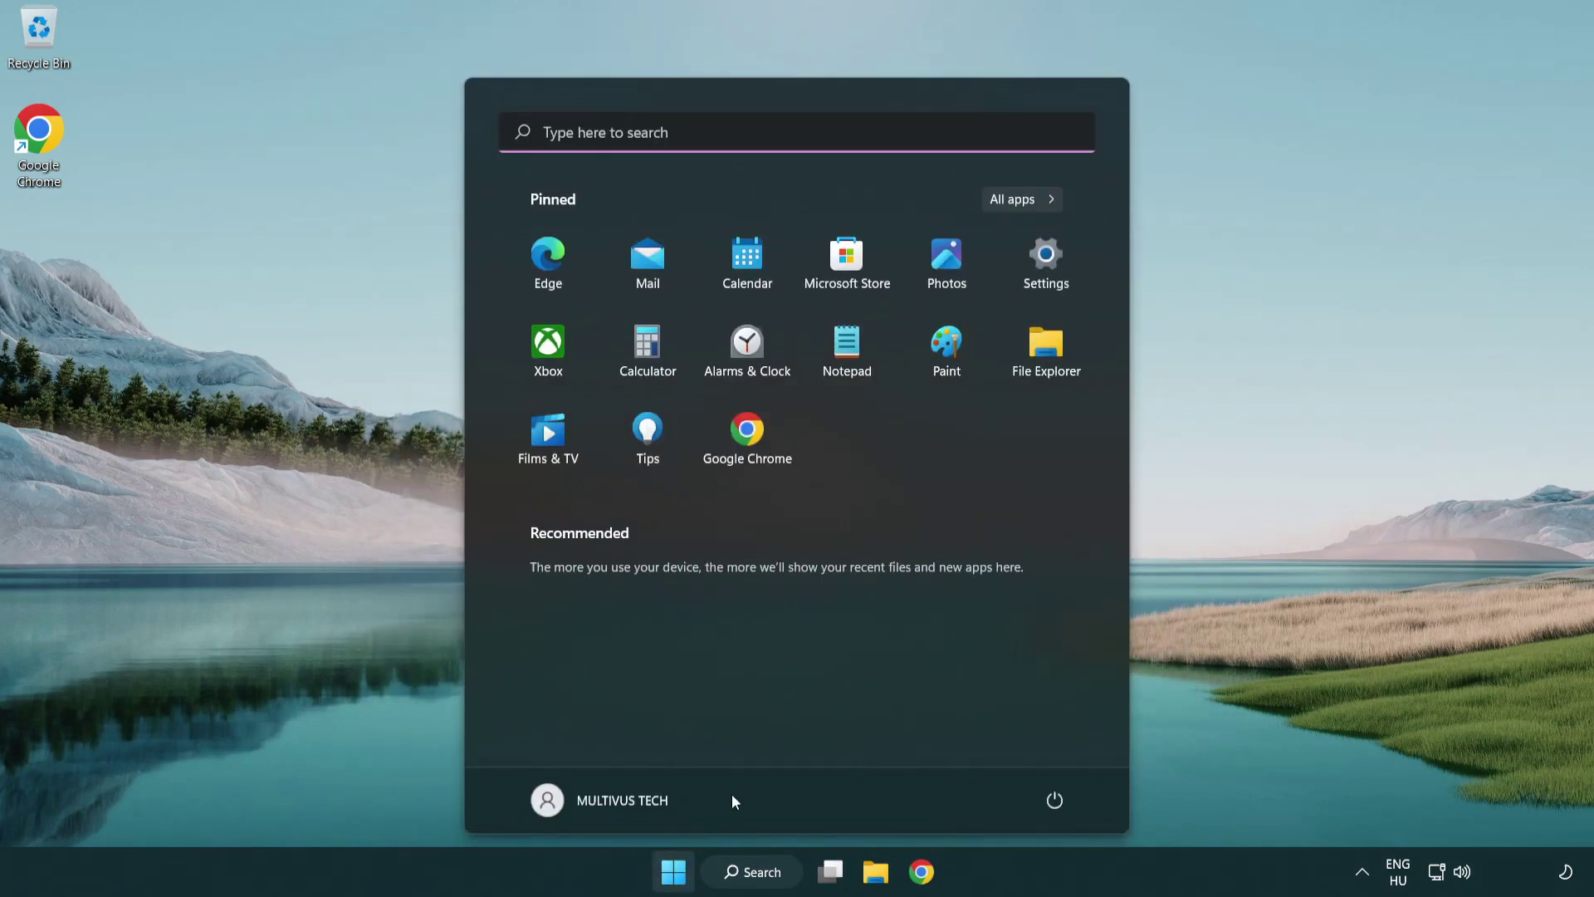
left_click(1055, 803)
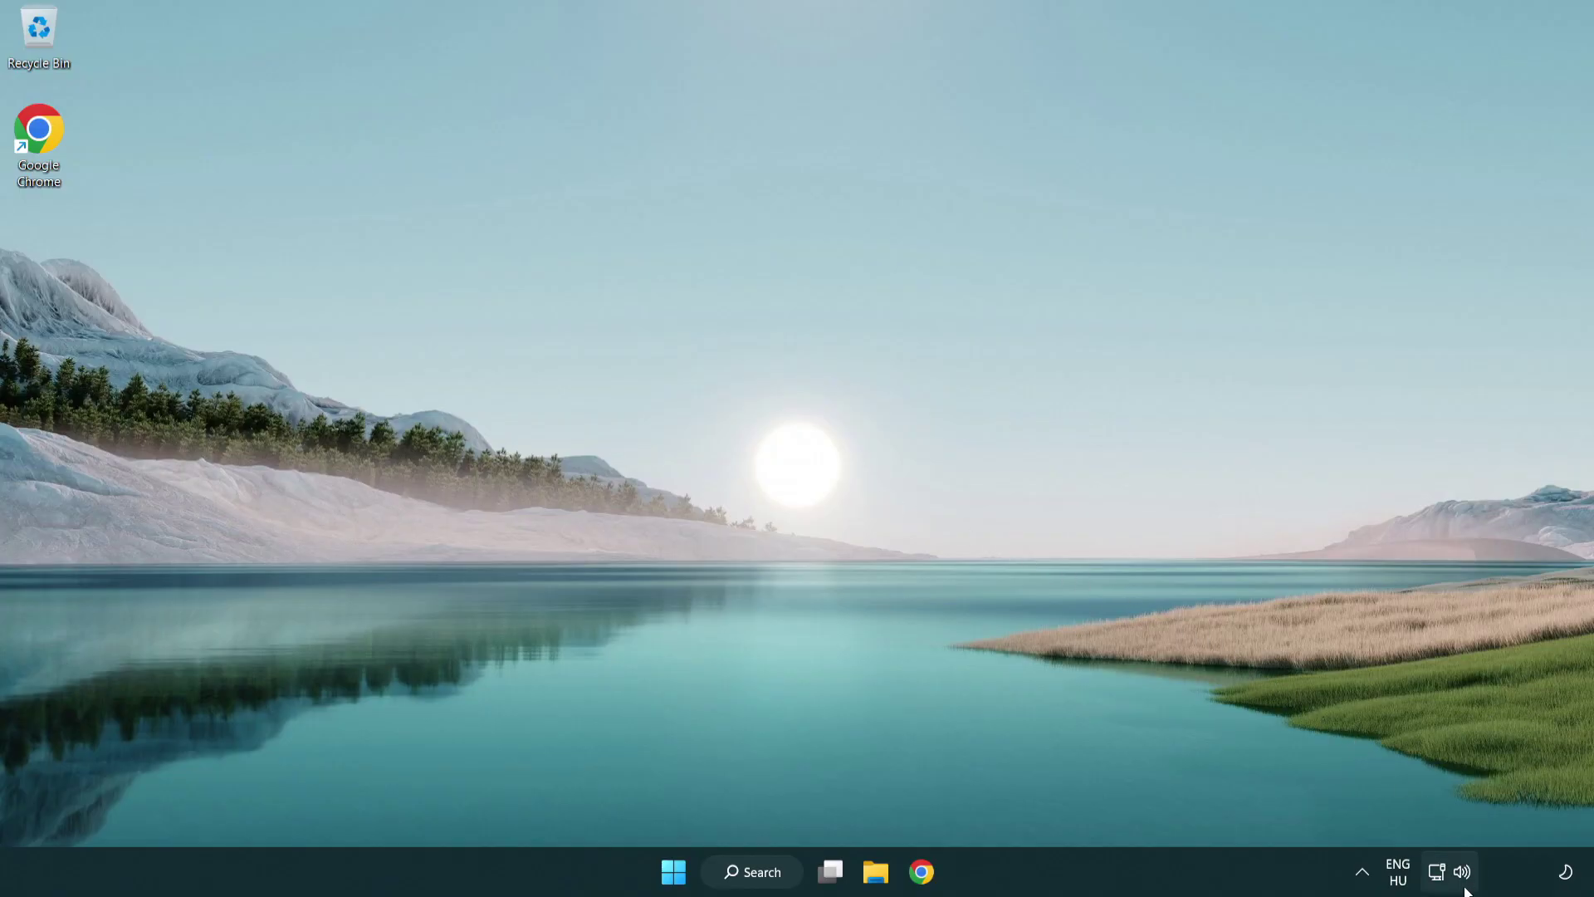
Launch Troubleshoot sound problems from the system tray volume icon's menu
right_click(1463, 872)
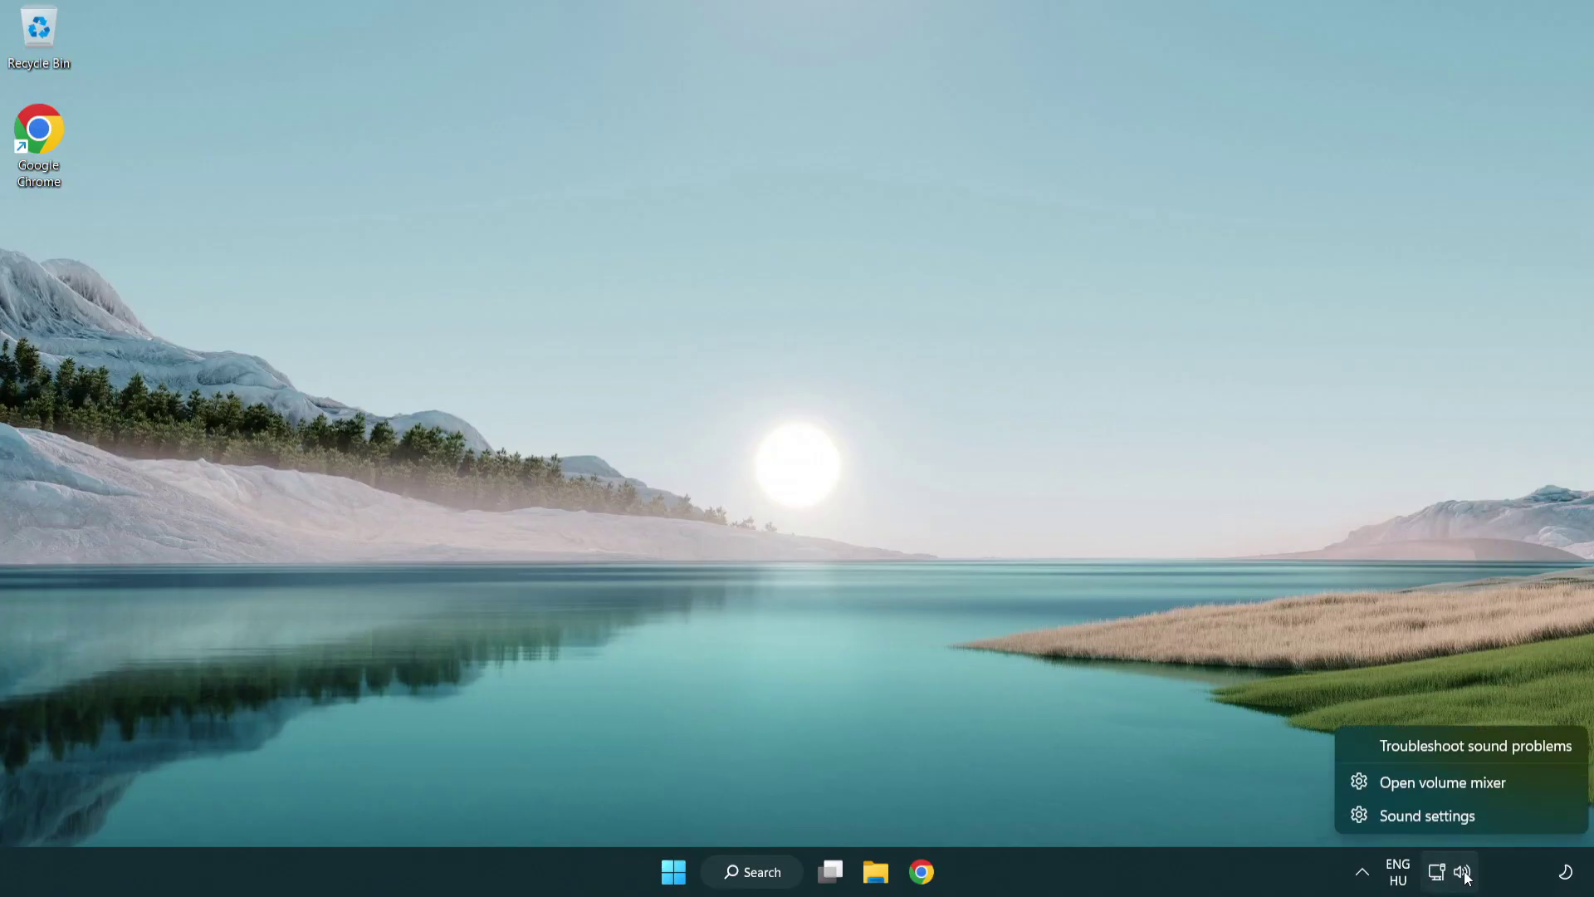
left_click(1453, 748)
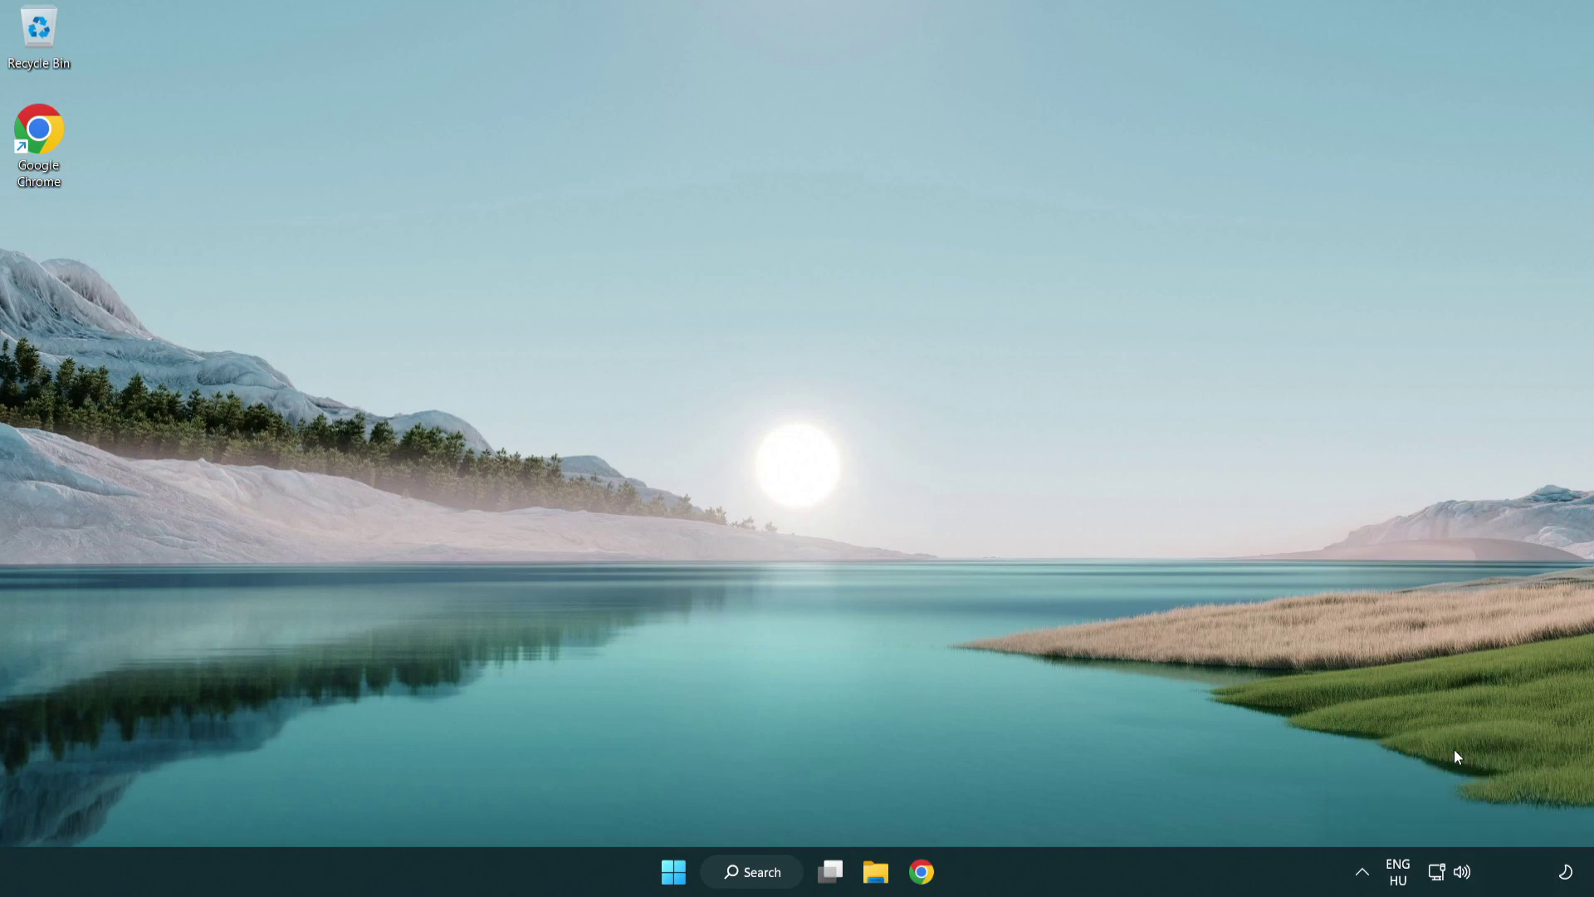